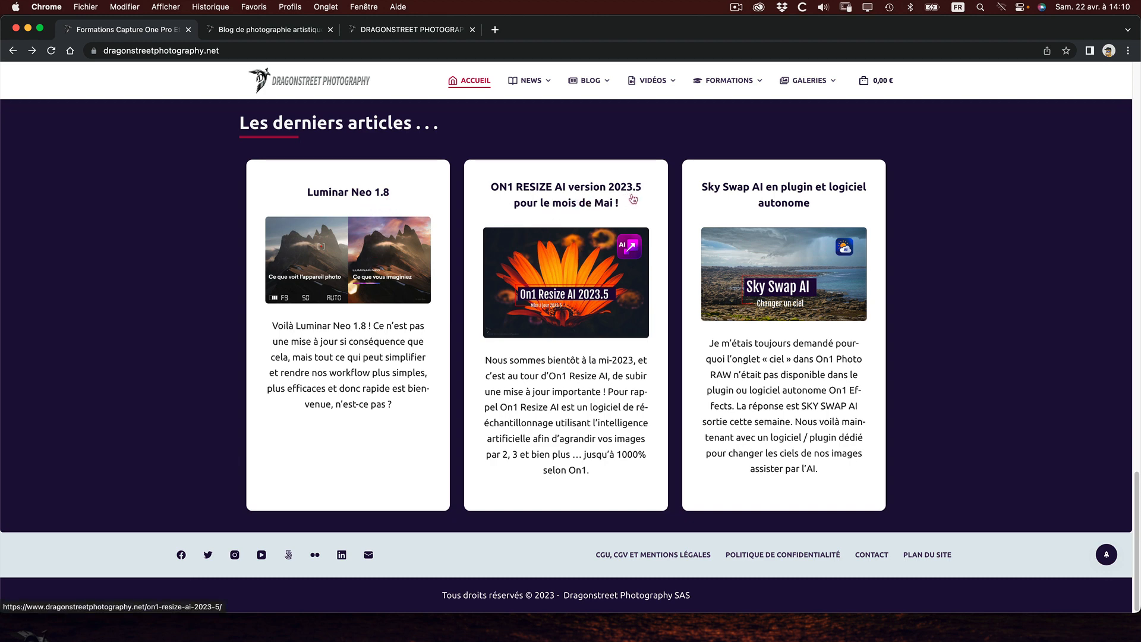
# Look over the home page of the Dragonstreet Photography blog and switch to the third Dragonstreet website page.
pyautogui.click(282, 35)
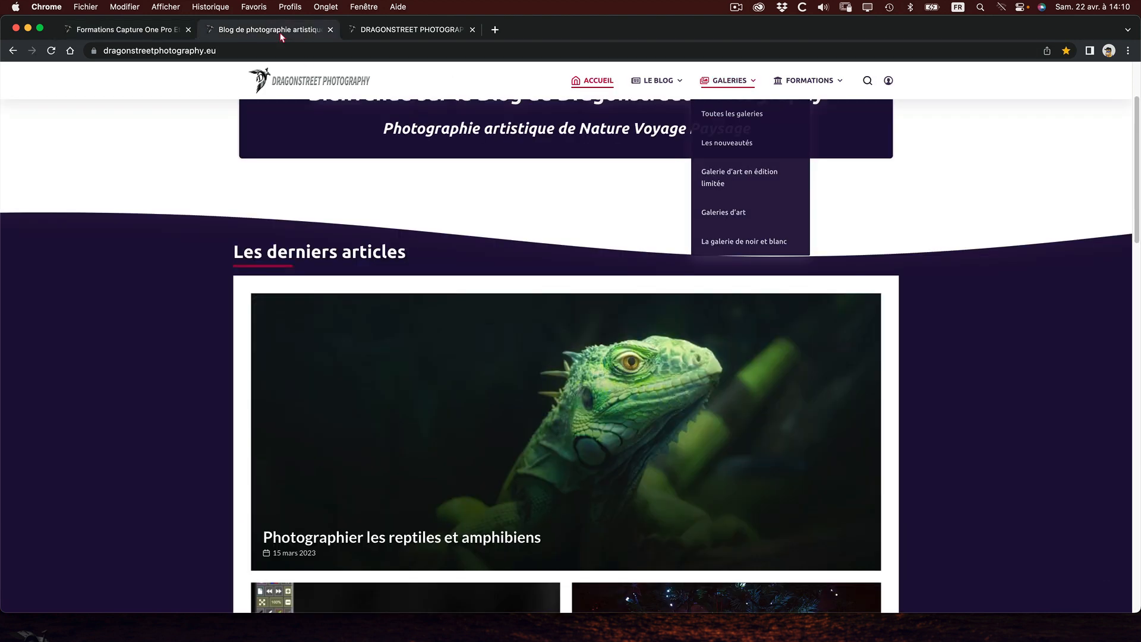
pyautogui.scroll(3, 433, 306)
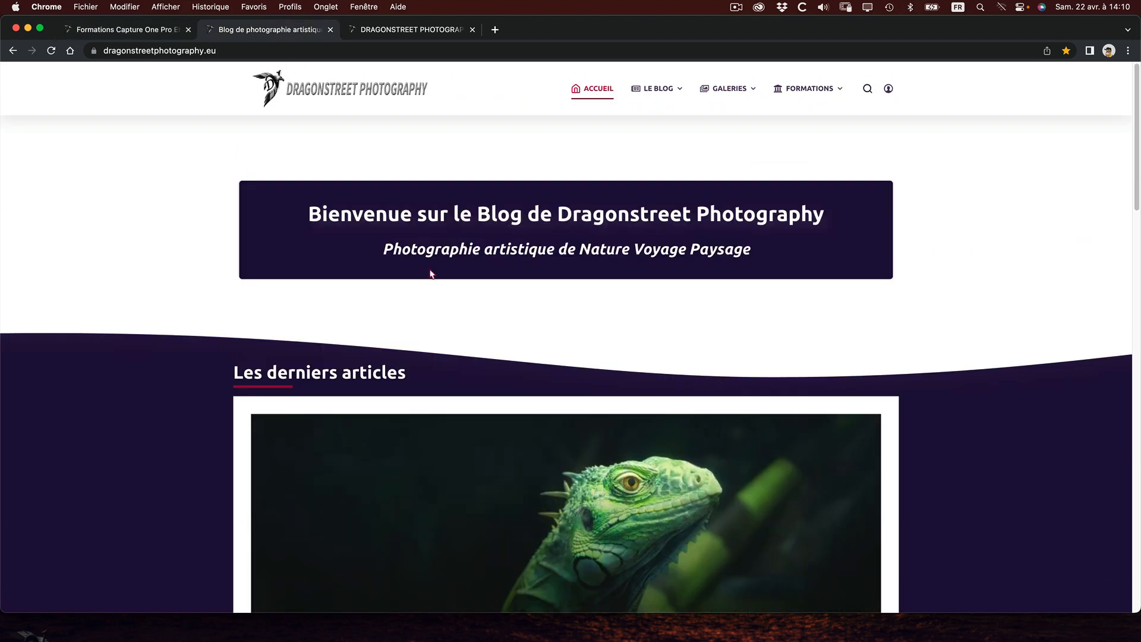
pyautogui.scroll(-3, 422, 337)
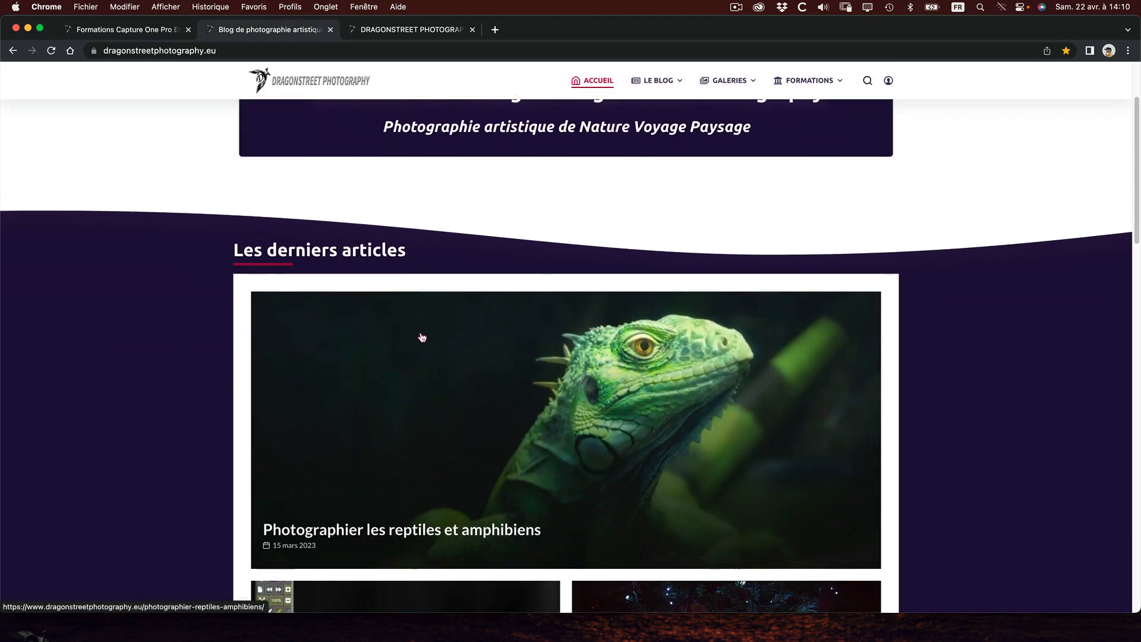
pyautogui.scroll(3, 422, 338)
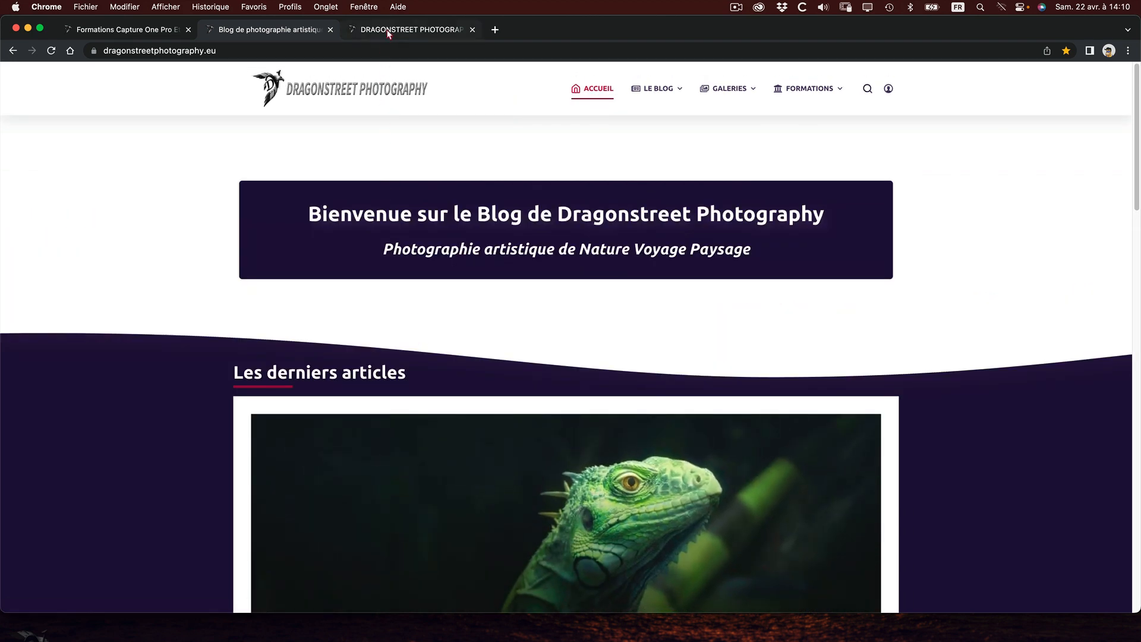
pyautogui.click(387, 33)
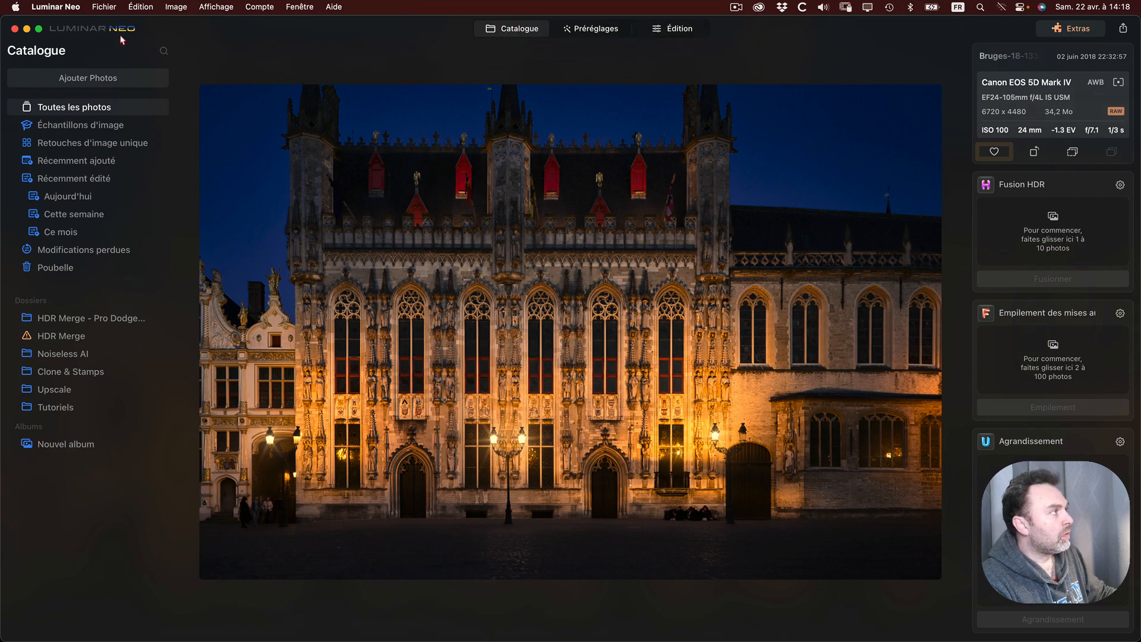
# Switch to Luminar Neo, view its version information, and close the information window.
pyautogui.click(62, 7)
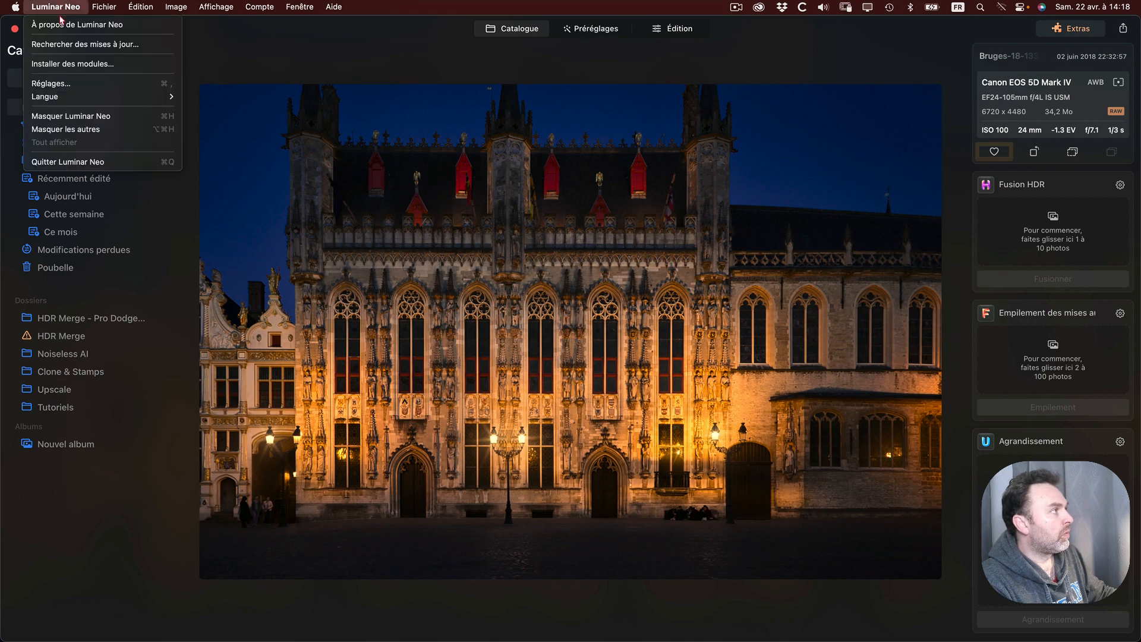
pyautogui.click(90, 28)
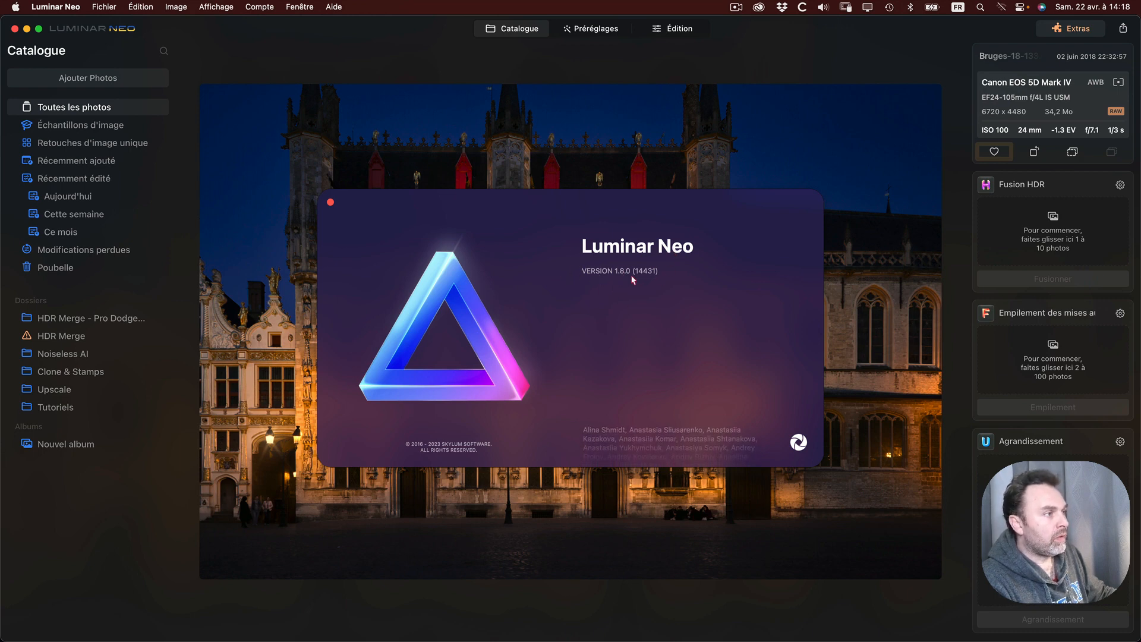
pyautogui.click(331, 202)
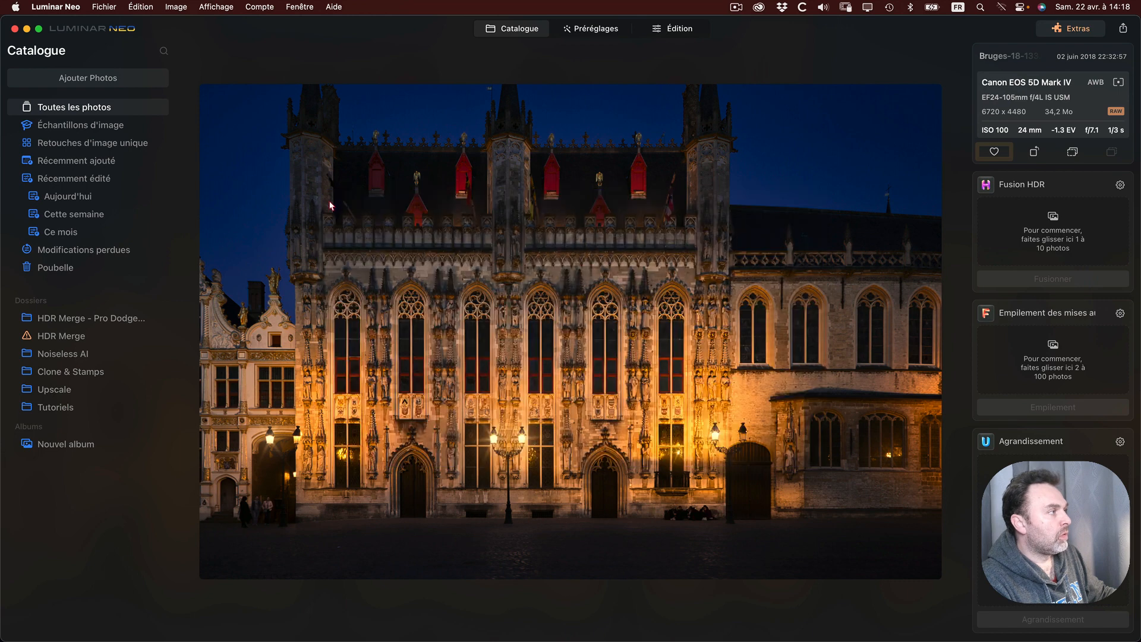
# Check for Luminar Neo software updates and dismiss the update message.
pyautogui.click(67, 7)
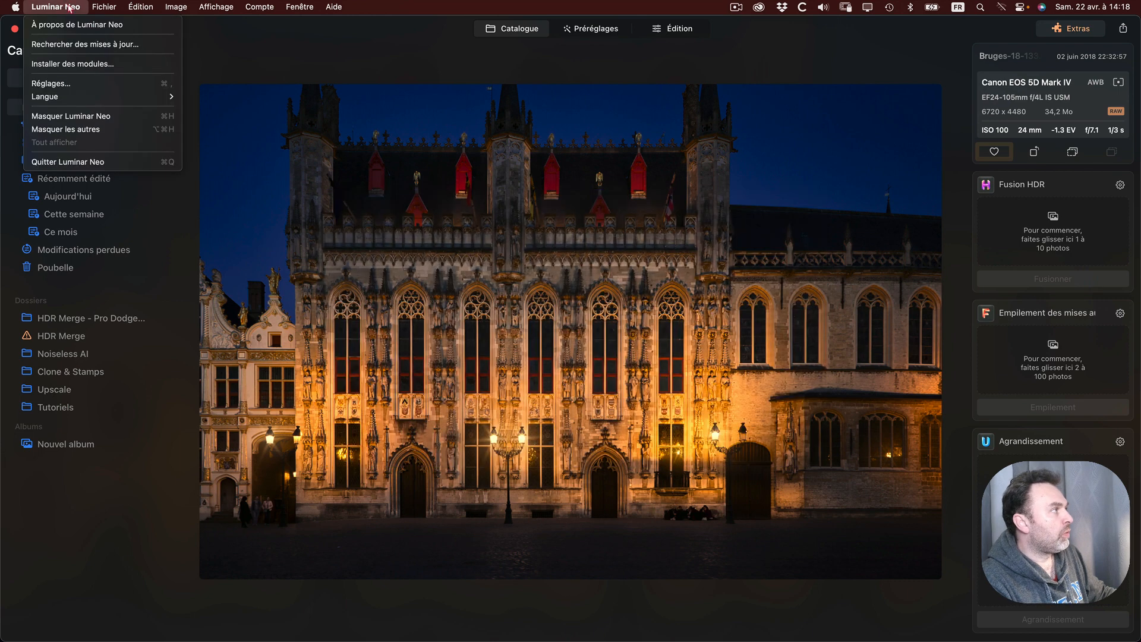
pyautogui.click(77, 48)
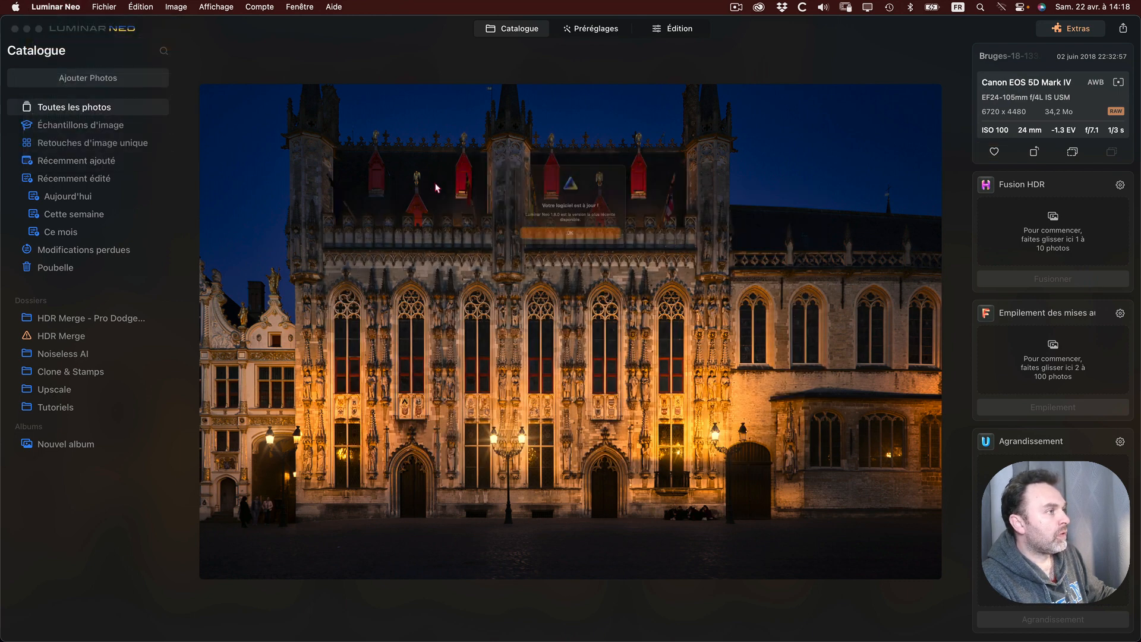
pyautogui.click(587, 256)
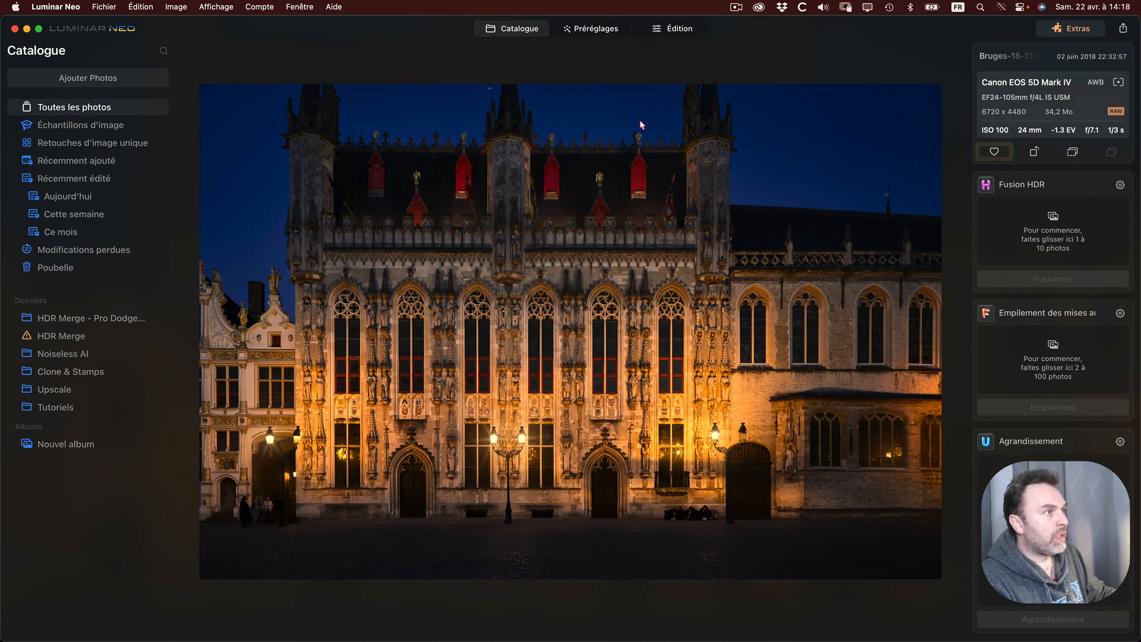
# Open the Extras window and look through the list of Luminar Neo extensions.
pyautogui.click(1070, 30)
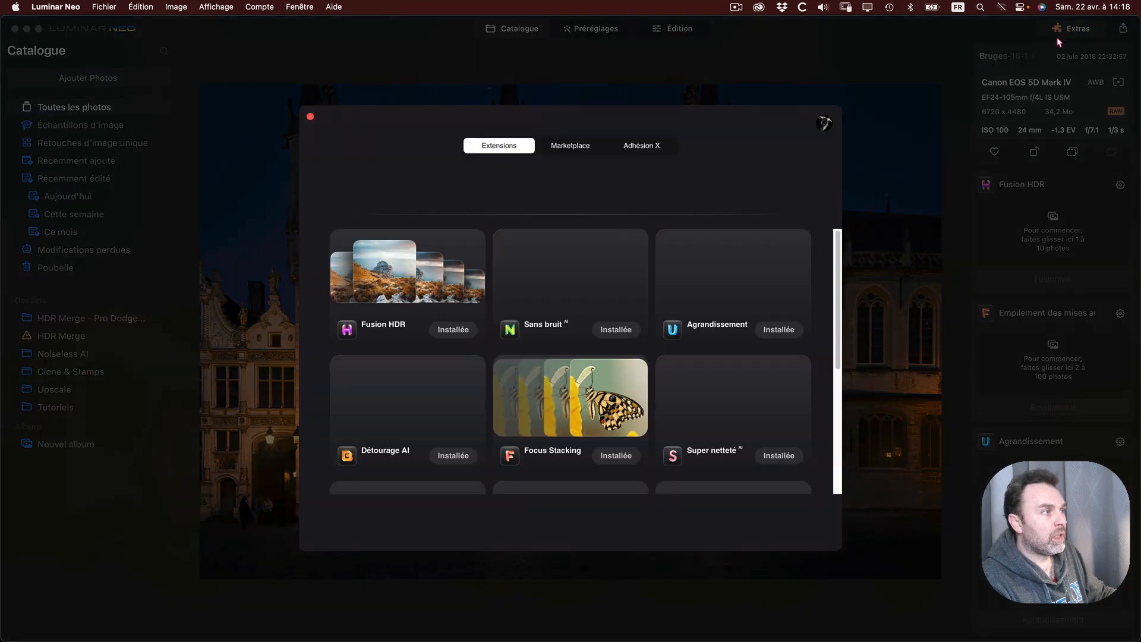
pyautogui.scroll(-2, 410, 303)
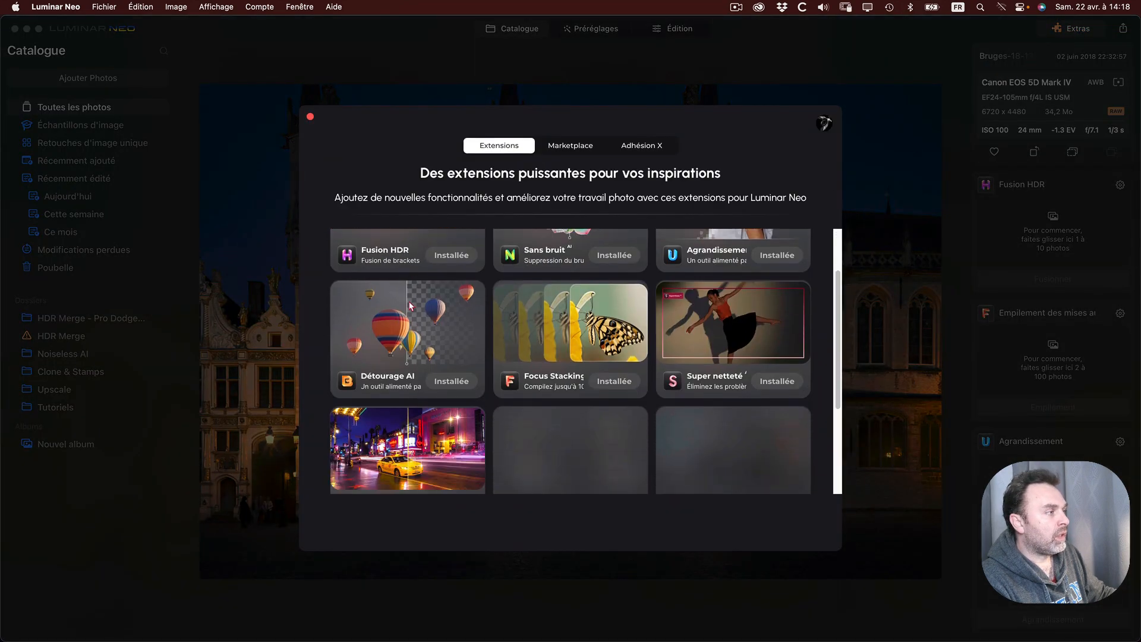
pyautogui.scroll(2, 438, 340)
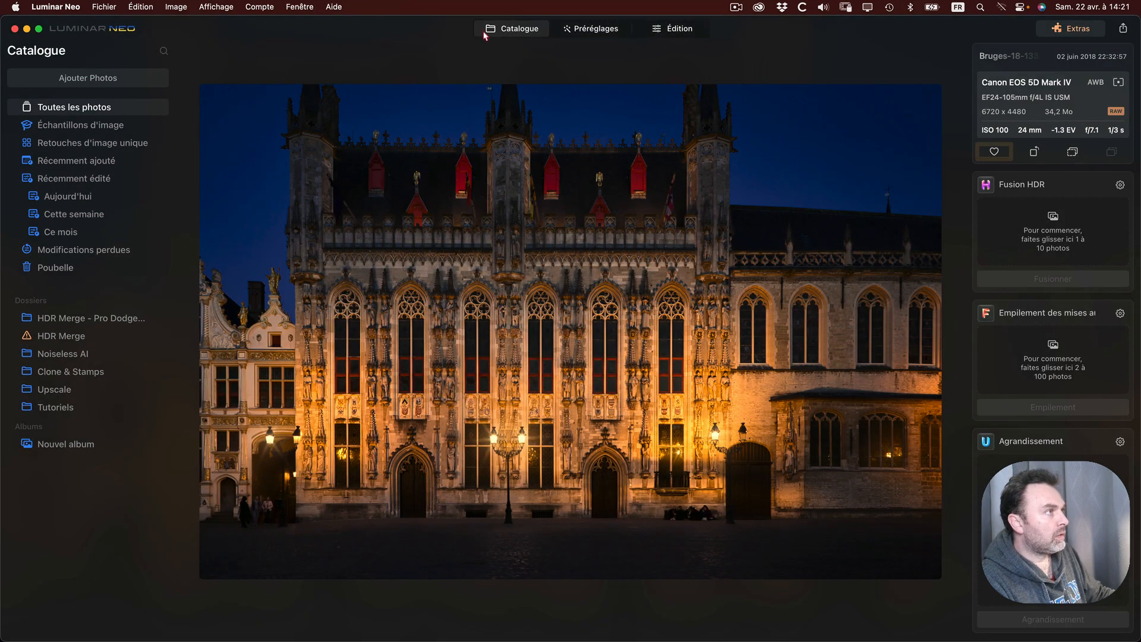
# Display the catalogue as thumbnails and filter it to show only Raw photos.
pyautogui.click(520, 31)
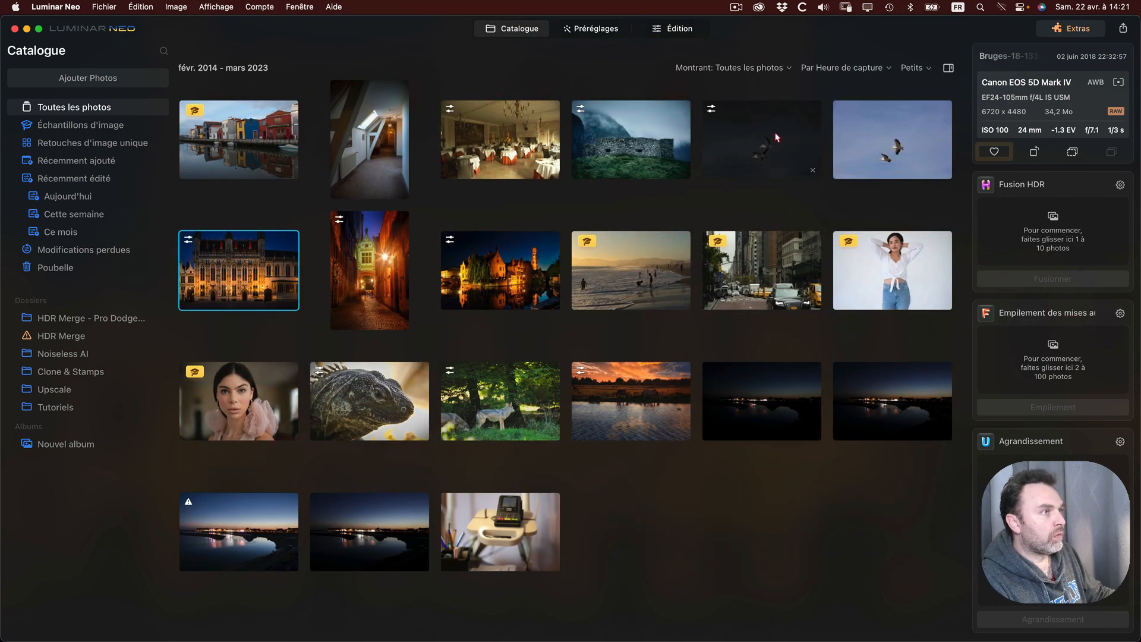
pyautogui.click(789, 68)
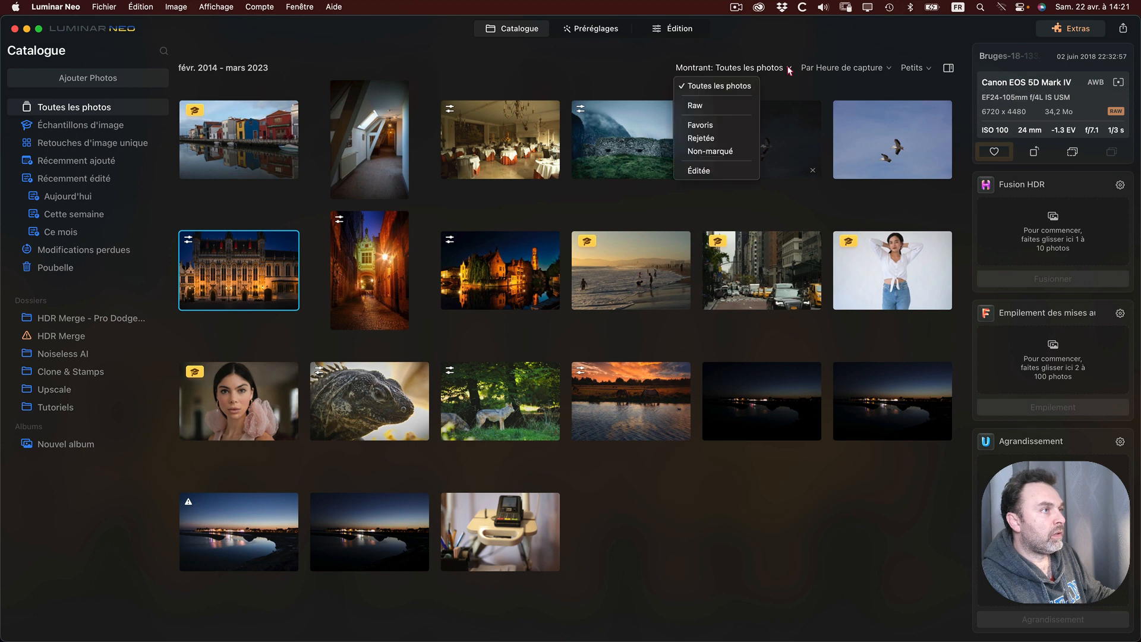
pyautogui.click(705, 107)
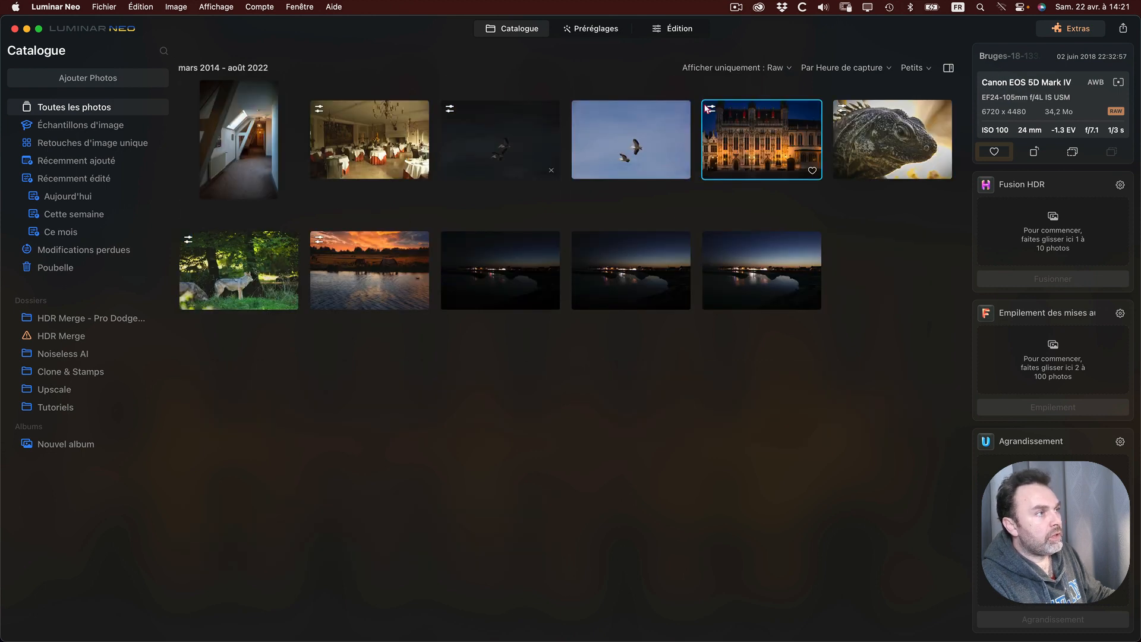
pyautogui.click(785, 70)
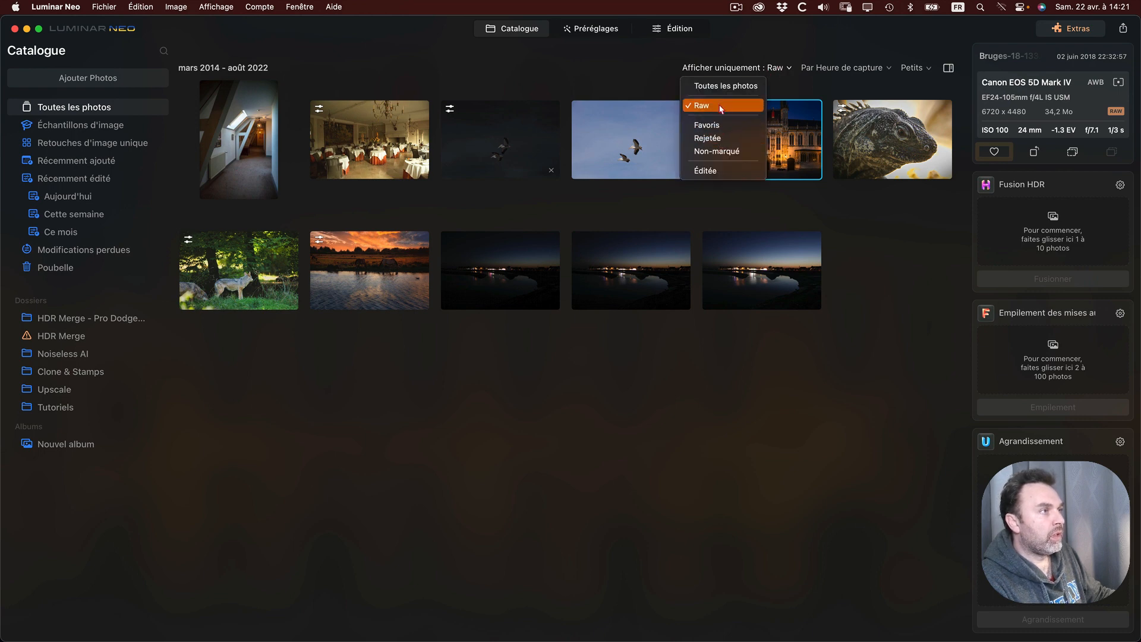
pyautogui.click(792, 75)
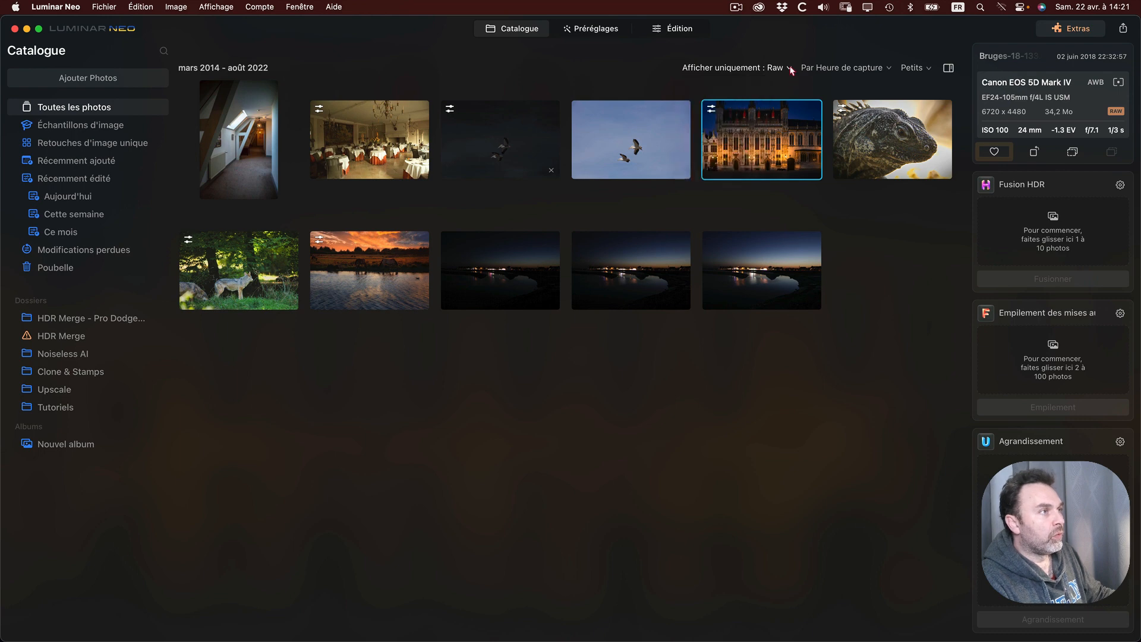
pyautogui.click(790, 67)
pyautogui.click(730, 111)
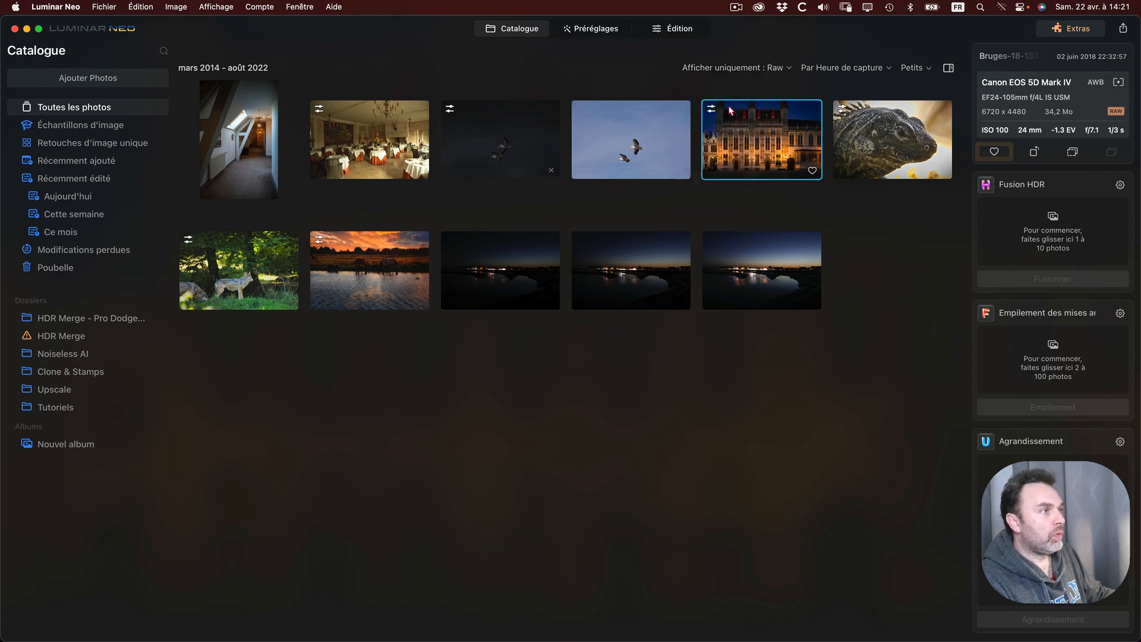
# Open the illuminated town hall night photo and bring up the Lumières de la ville preset collection for it.
pyautogui.doubleClick(776, 138)
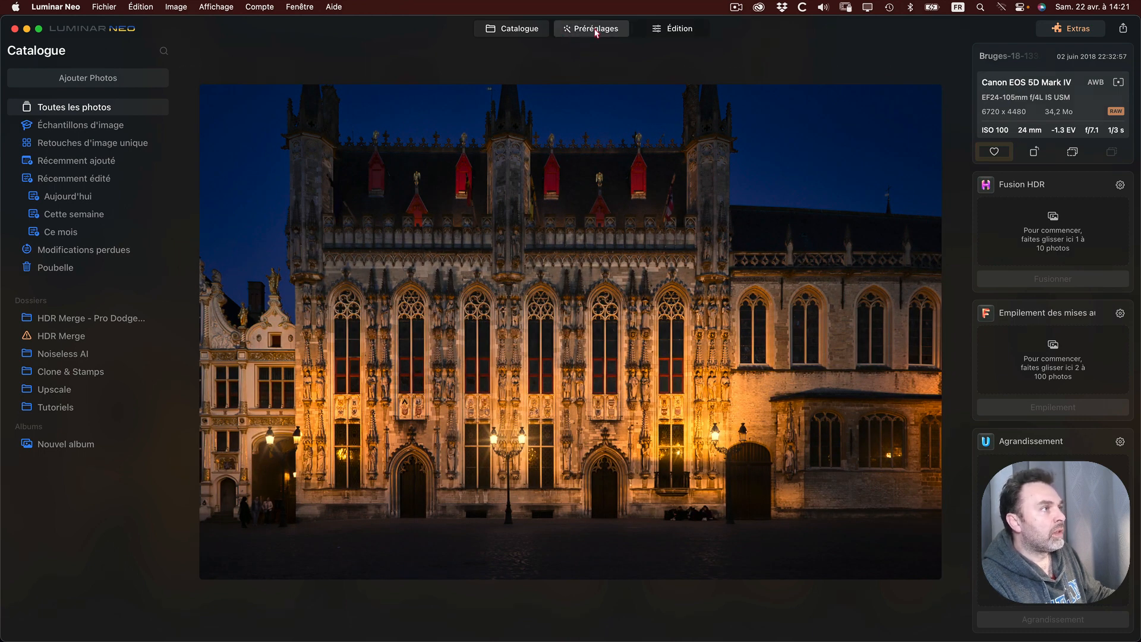
pyautogui.click(596, 31)
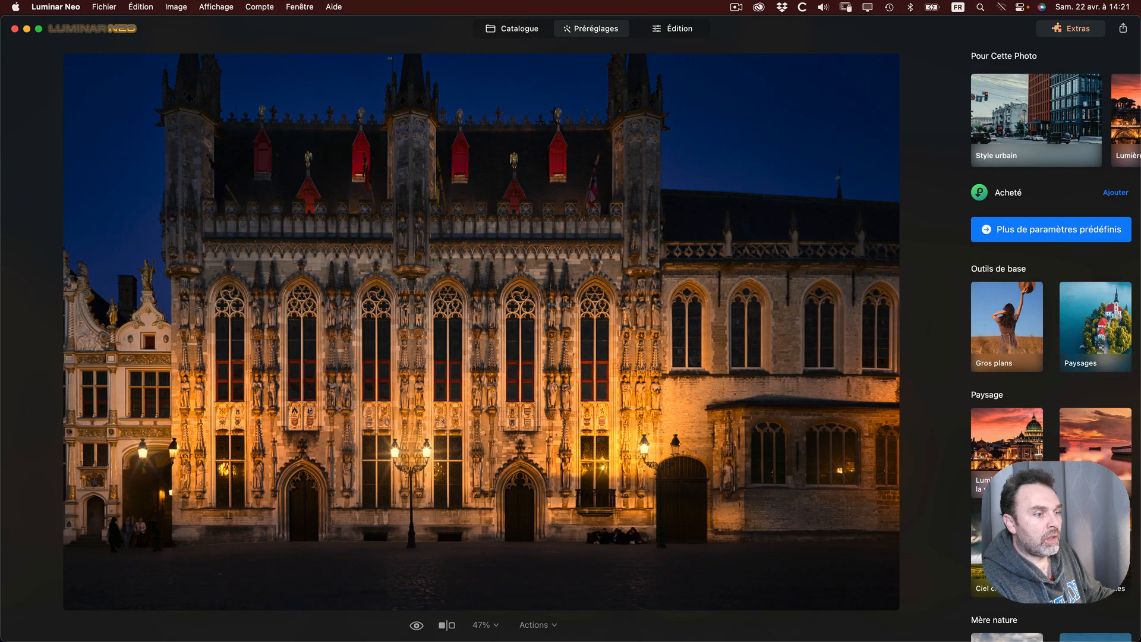
pyautogui.scroll(-4, 1050, 402)
pyautogui.scroll(1, 1020, 256)
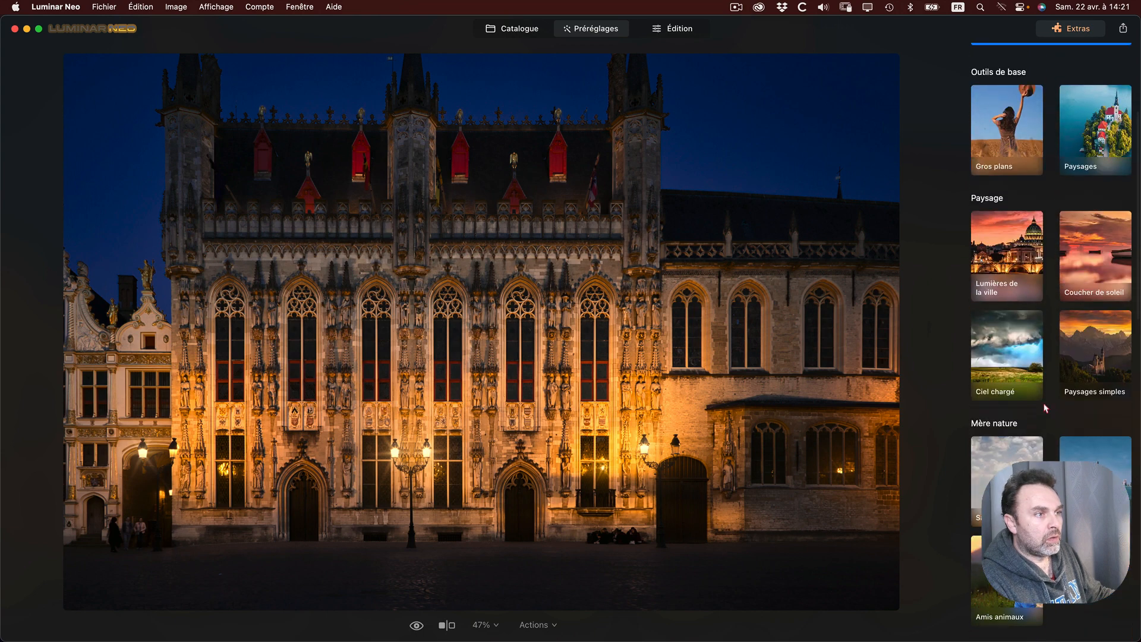
pyautogui.click(1020, 256)
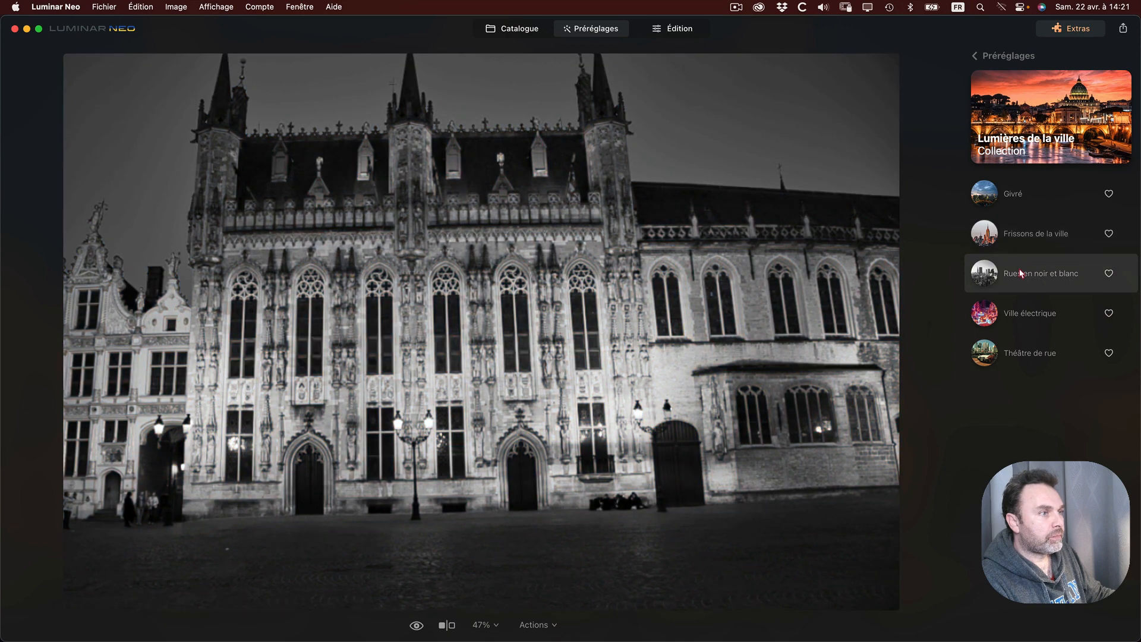
# Try the Rues en noir et blanc preset at a strength of 69 and remove it from the photo.
pyautogui.click(1021, 274)
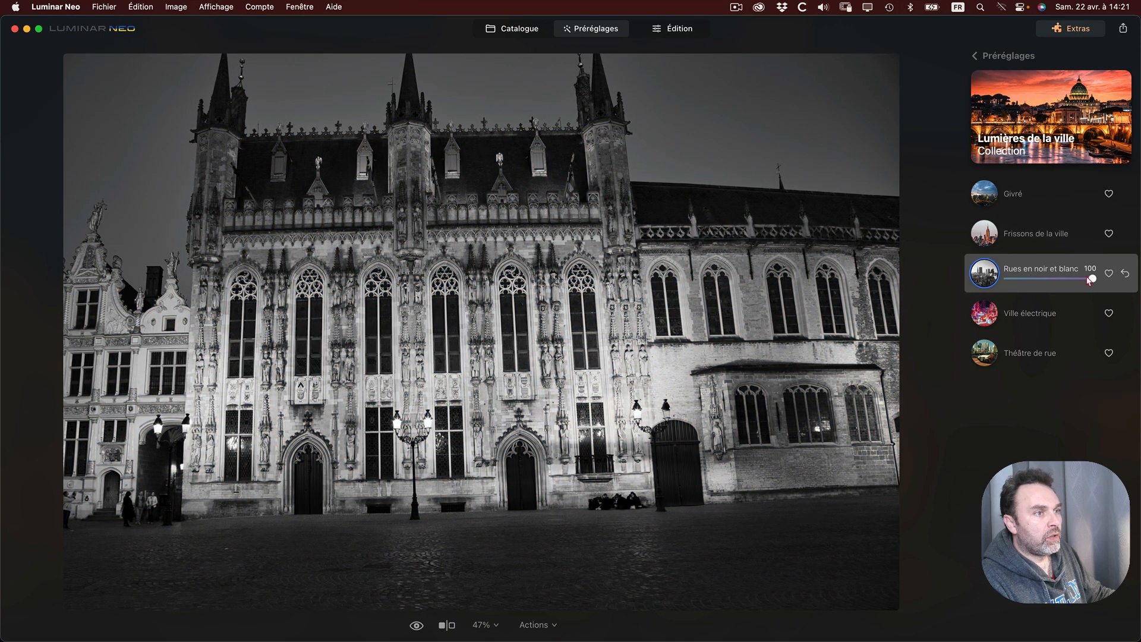
pyautogui.moveTo(1092, 279); pyautogui.dragTo(1062, 279)
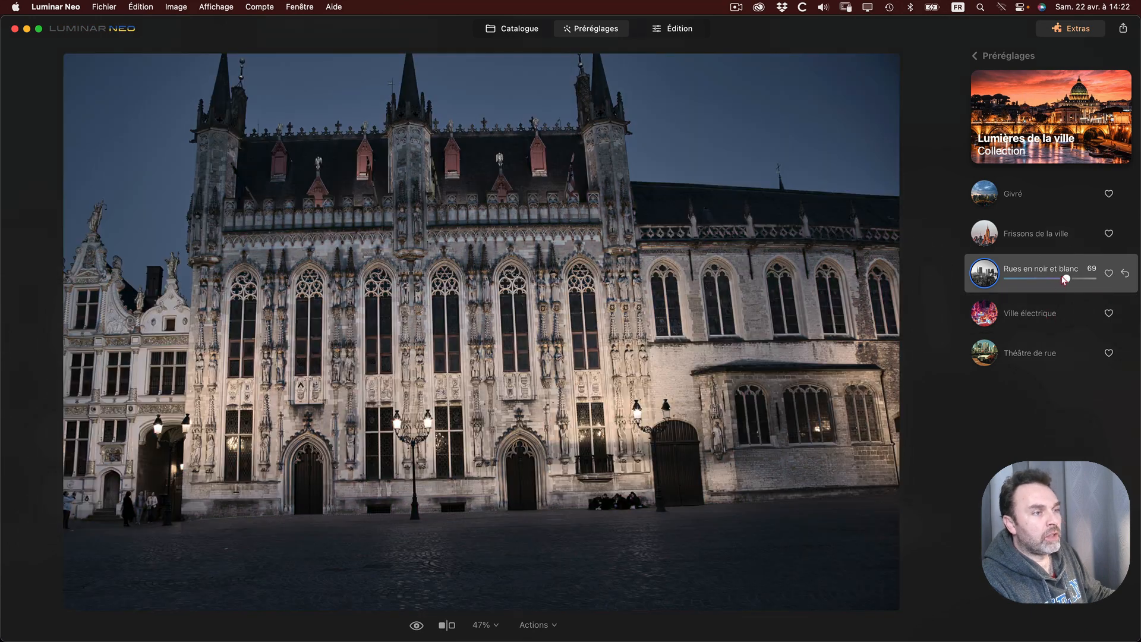
pyautogui.click(1125, 275)
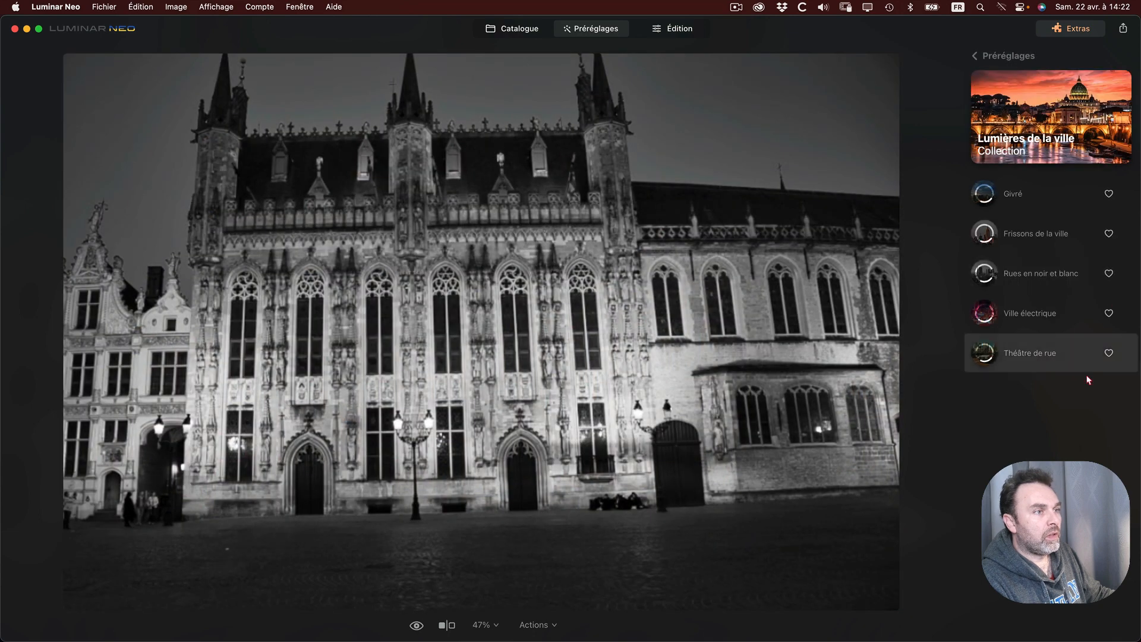
# Open the photo in Édition mode and compare it with its original, both full-frame and in the split before/after view.
pyautogui.click(675, 33)
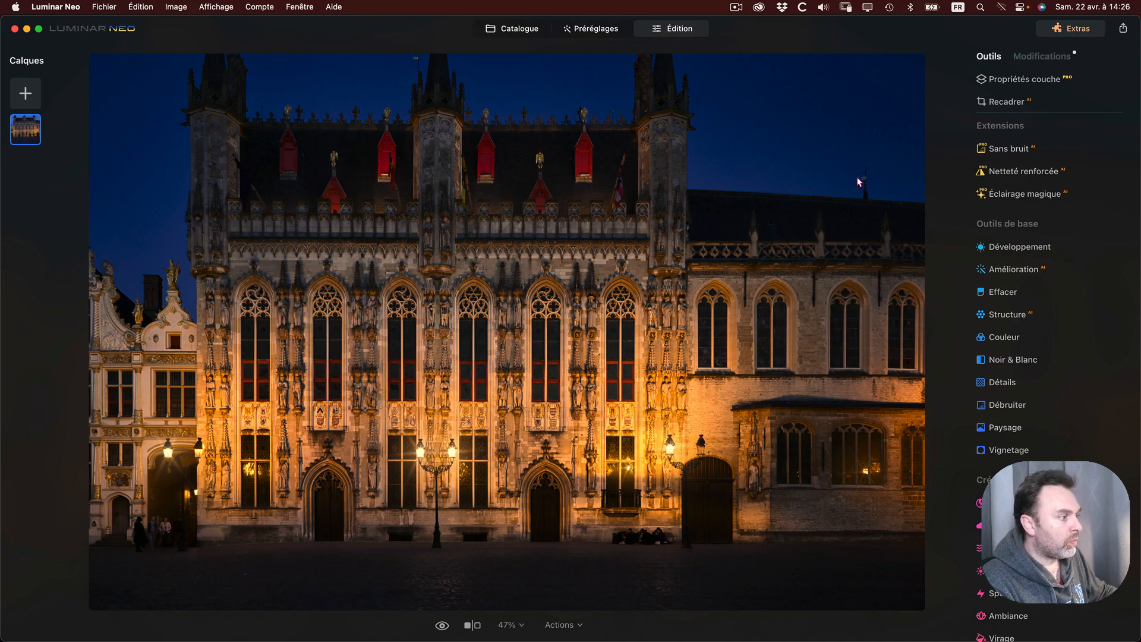
pyautogui.click(442, 625)
pyautogui.click(442, 625)
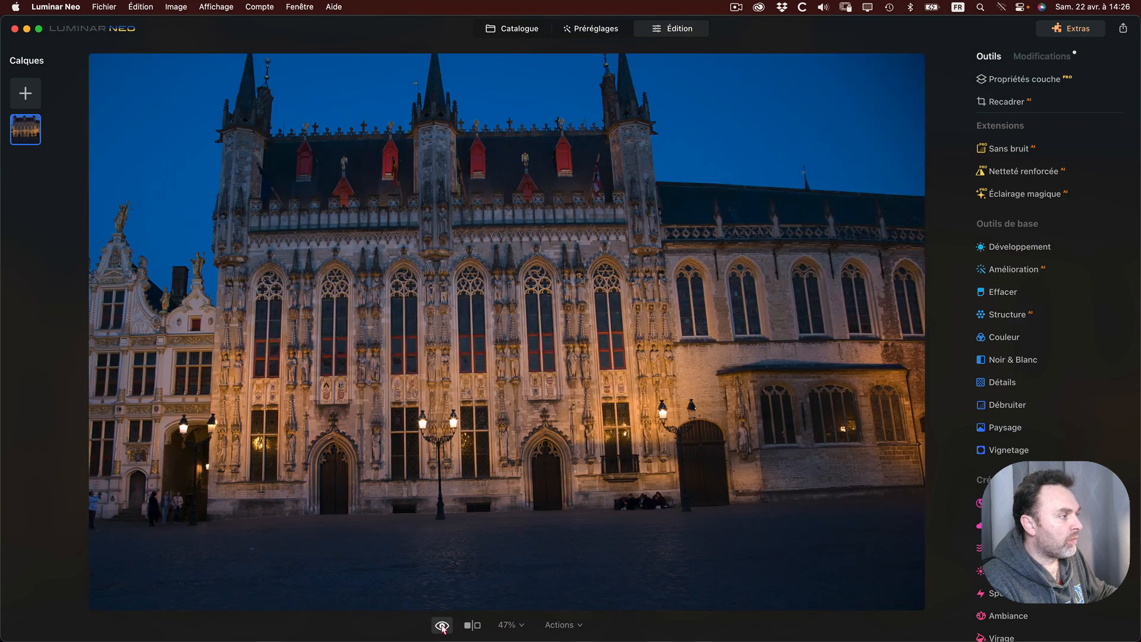
pyautogui.click(473, 626)
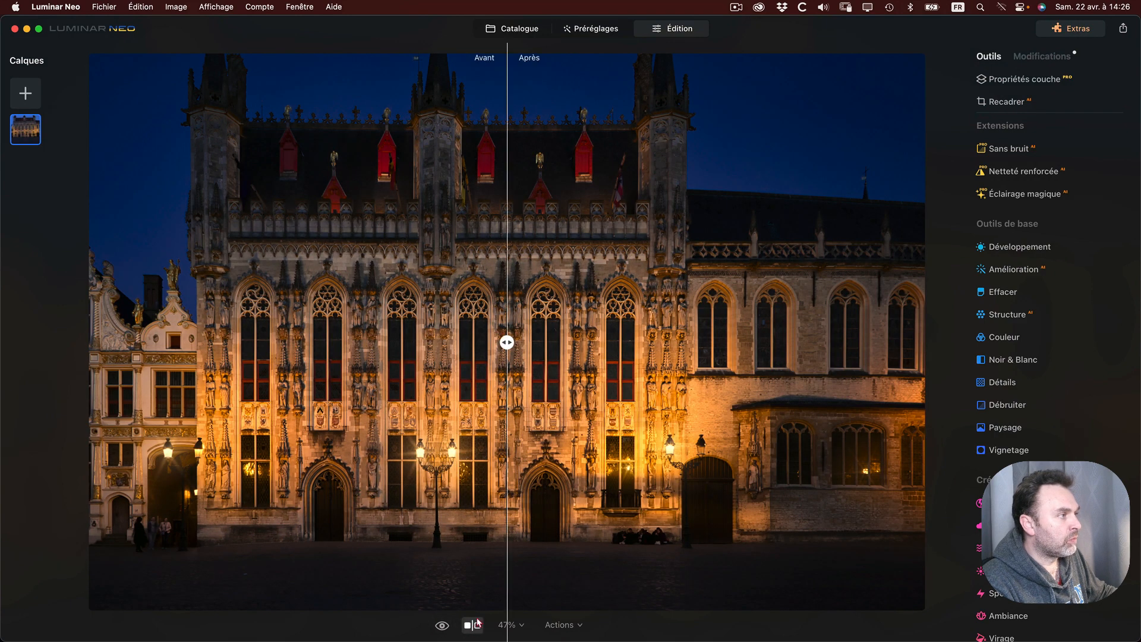
pyautogui.moveTo(509, 342); pyautogui.dragTo(509, 416)
pyautogui.click(472, 625)
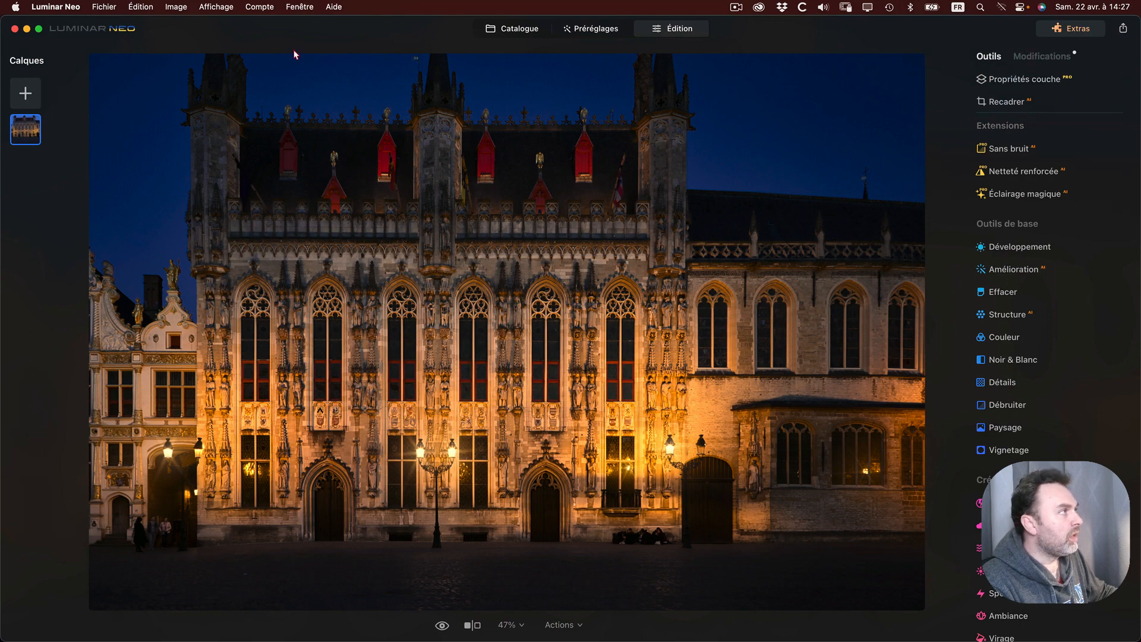
# Display the histogram above the editing tools and turn on its highlight clipping indicator.
pyautogui.click(224, 8)
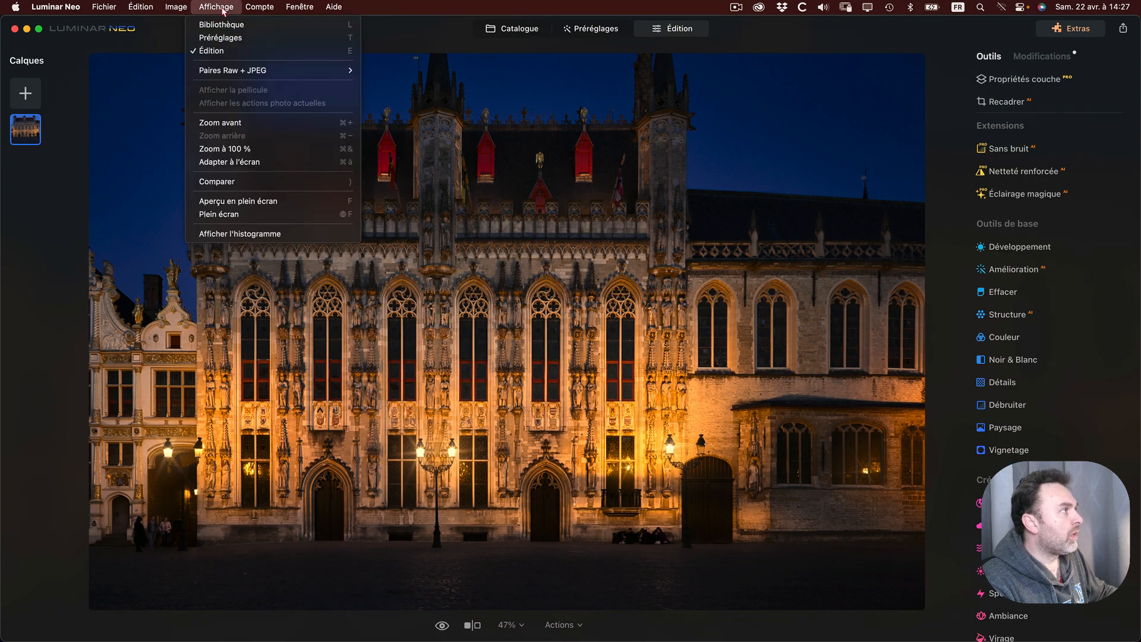
pyautogui.click(250, 234)
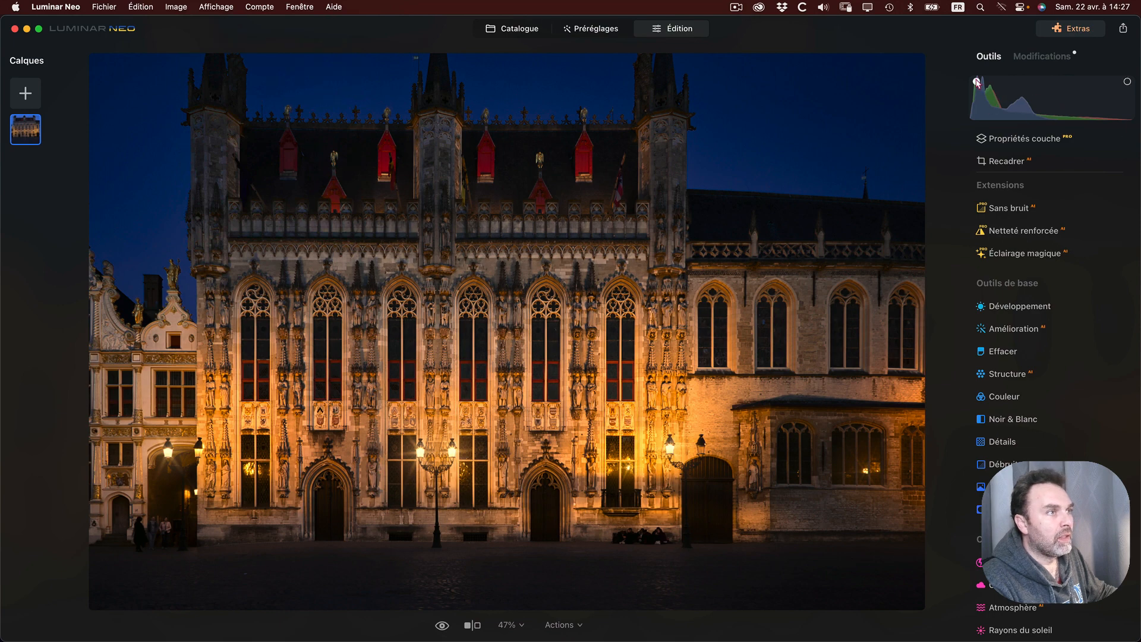
pyautogui.click(1127, 82)
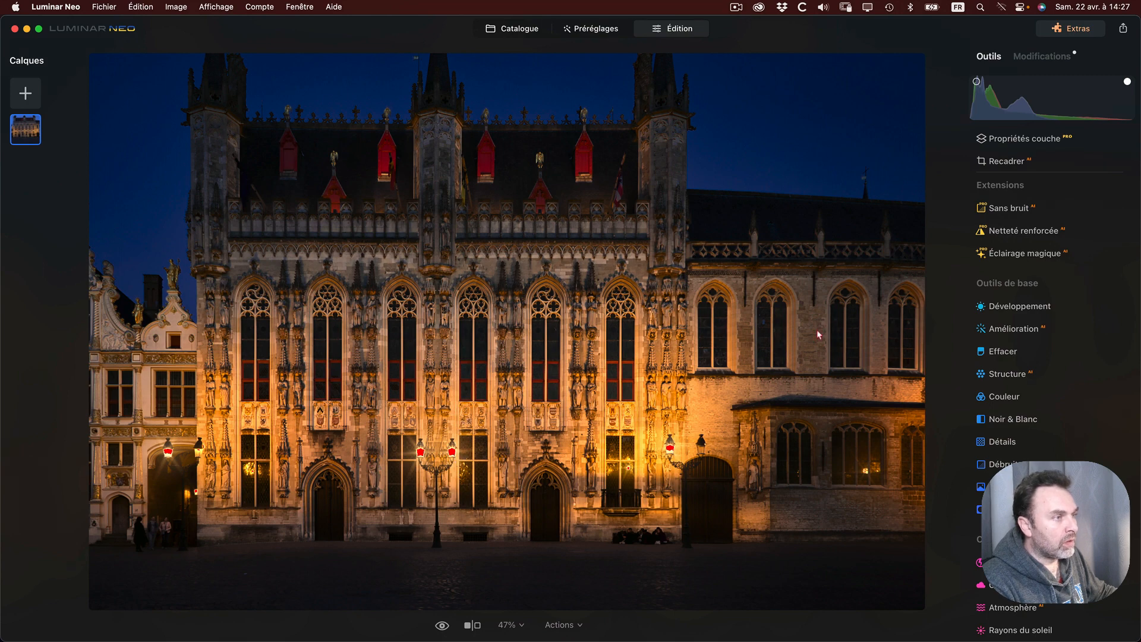
pyautogui.hotkey('ctrl', 'Up')
pyautogui.click(924, 192)
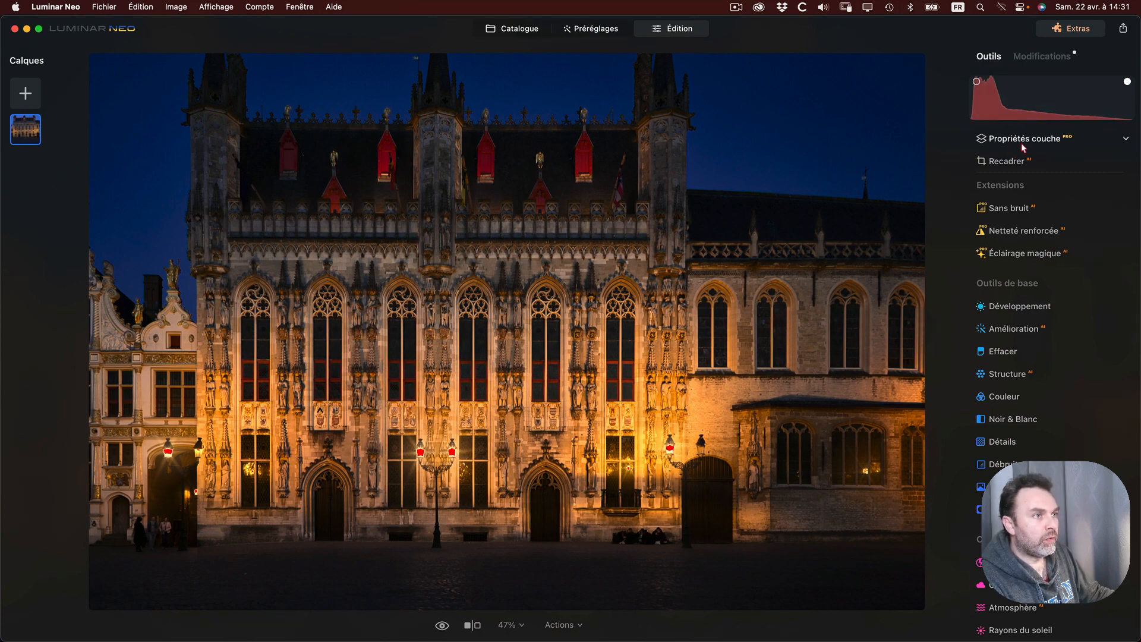
# Expand the photo's Propriétés couche settings and look through the available layer blend modes.
pyautogui.click(1125, 141)
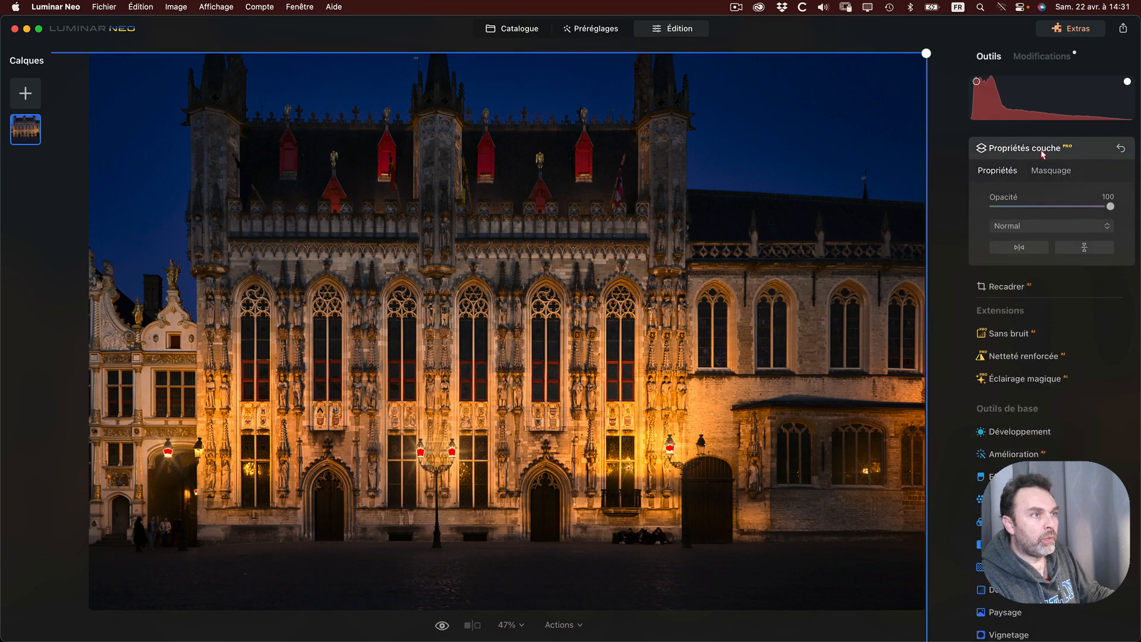
pyautogui.click(1014, 228)
pyautogui.click(981, 208)
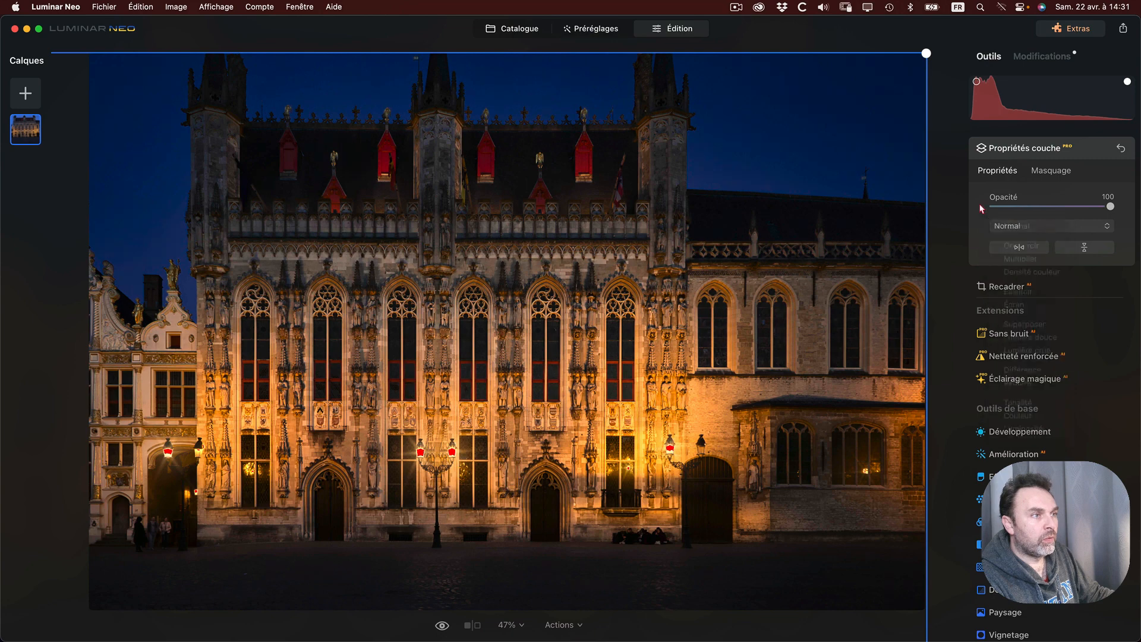
# Try a Bokeh nébuleux overlay as a new layer, preview blend modes such as Luminosité on it, and remove the layer.
pyautogui.click(34, 96)
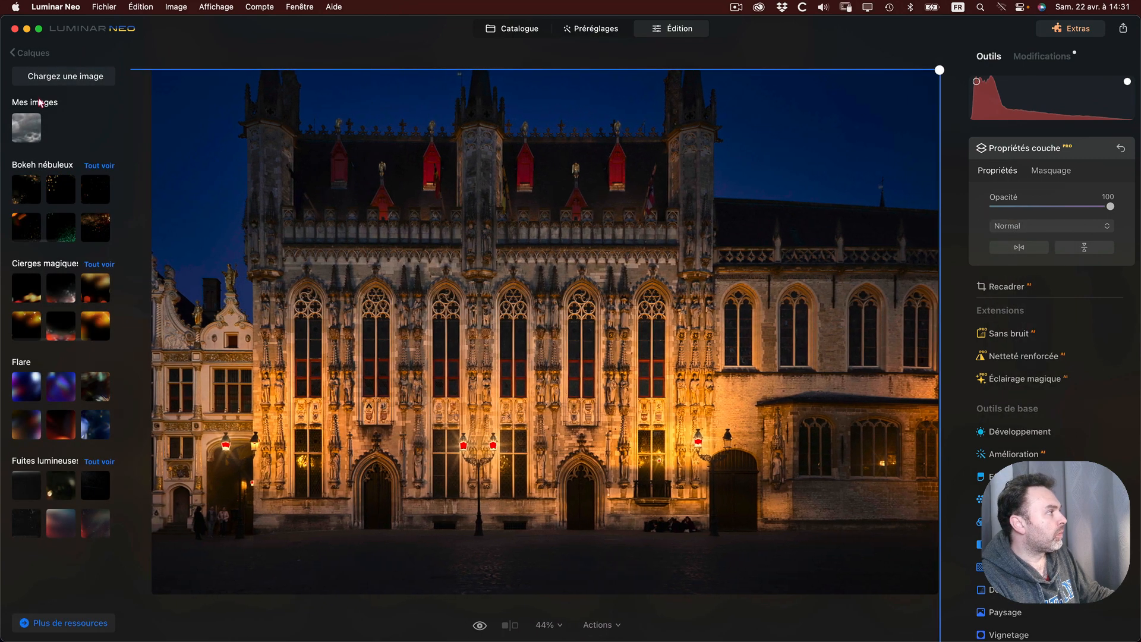
pyautogui.click(58, 190)
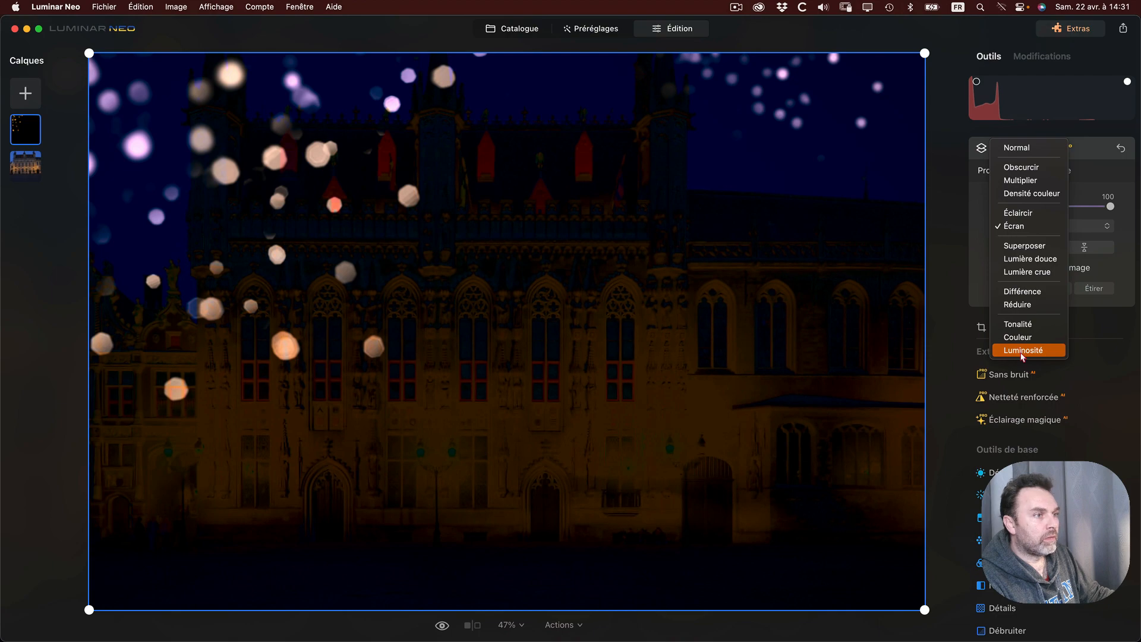
pyautogui.press('Escape')
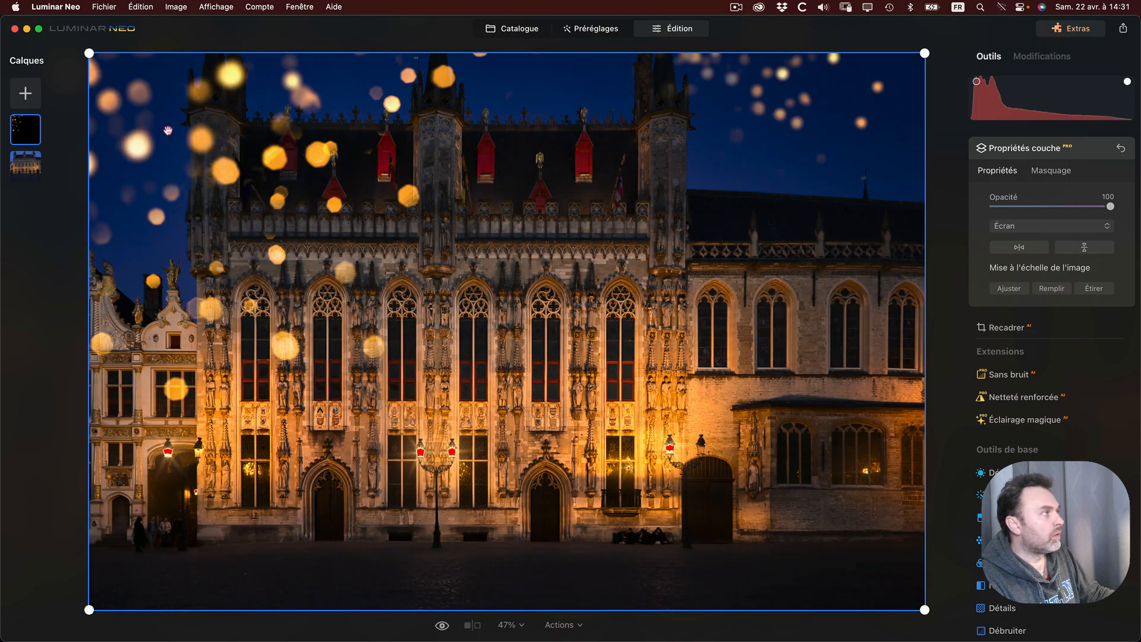
pyautogui.rightClick(25, 131)
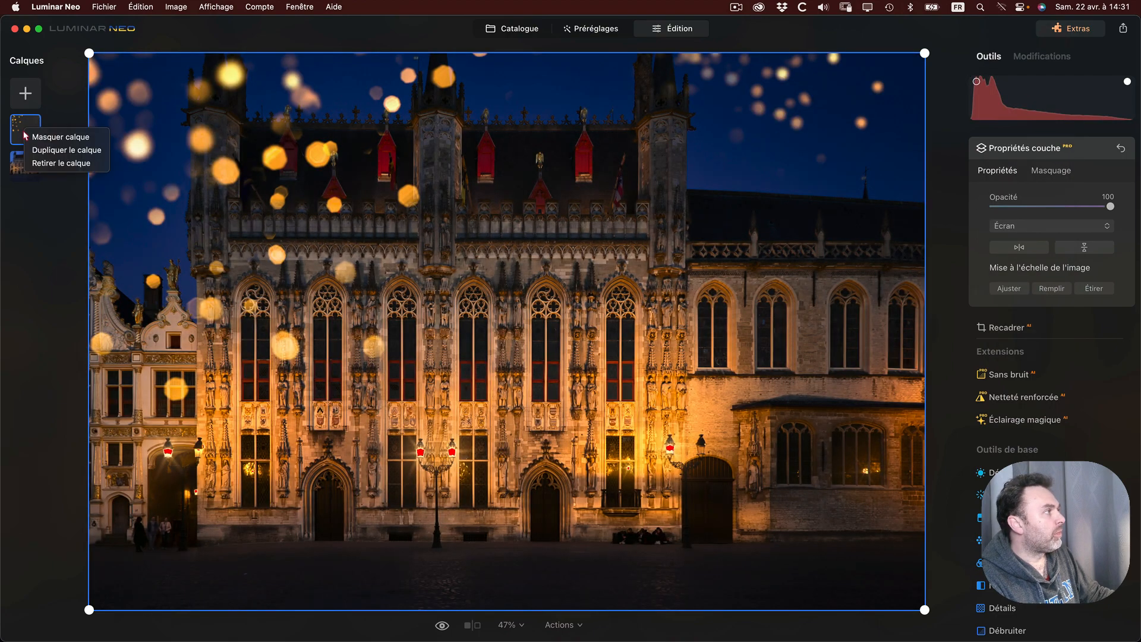
pyautogui.click(40, 166)
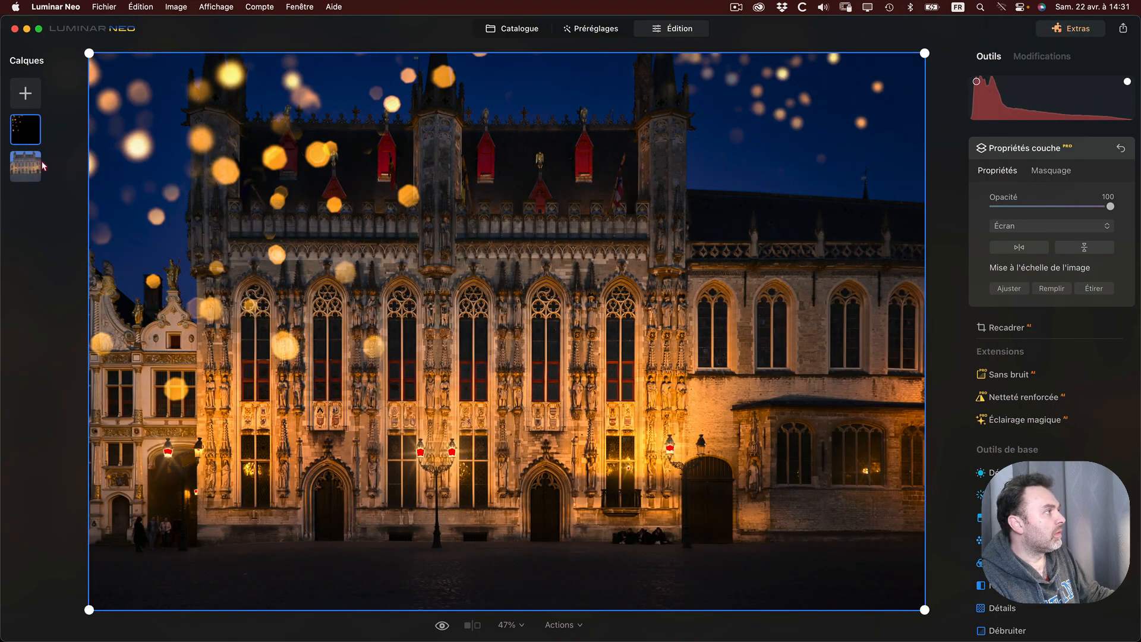
# Collapse the layer properties and review the Développement tool's sections with its Lumière section folded.
pyautogui.click(1063, 156)
pyautogui.scroll(-5, 1074, 209)
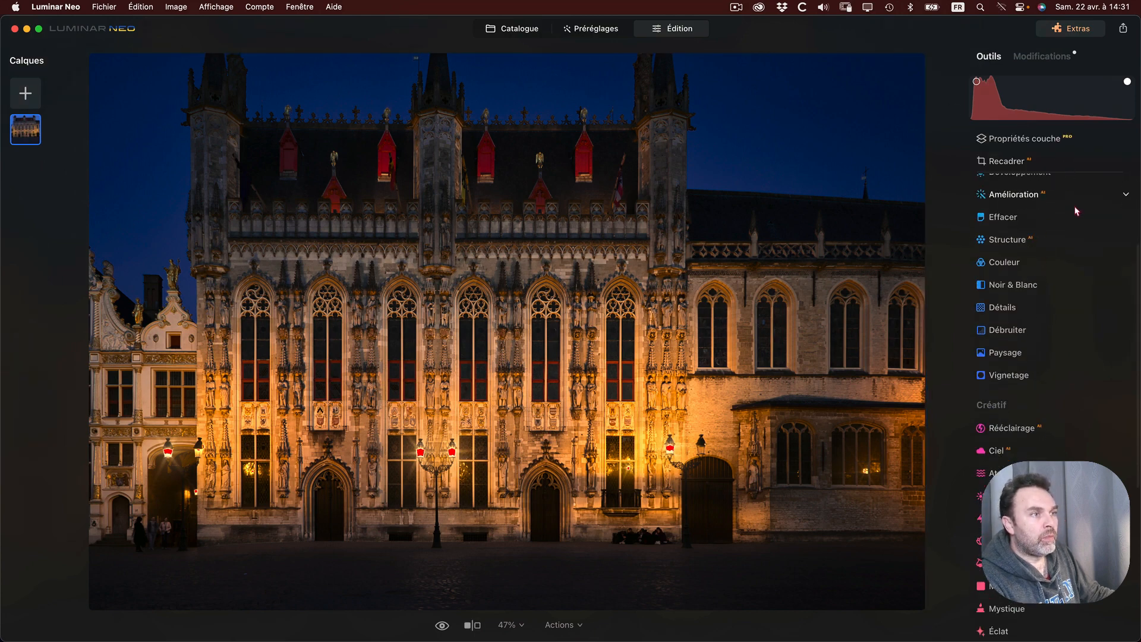
pyautogui.scroll(2, 1077, 211)
pyautogui.click(1042, 221)
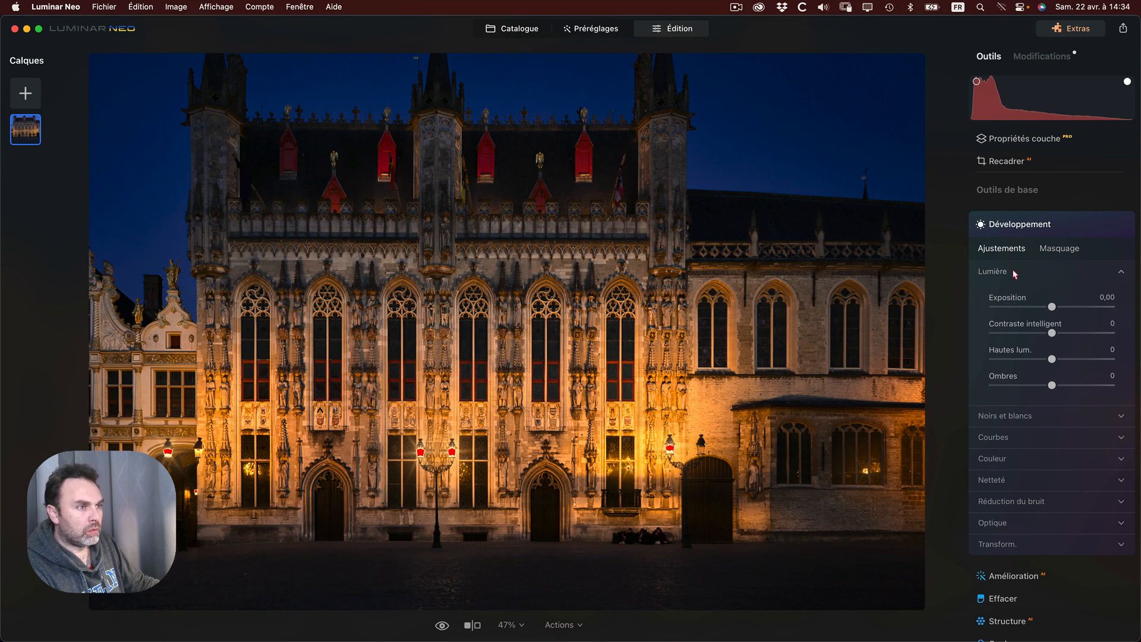
pyautogui.click(1119, 273)
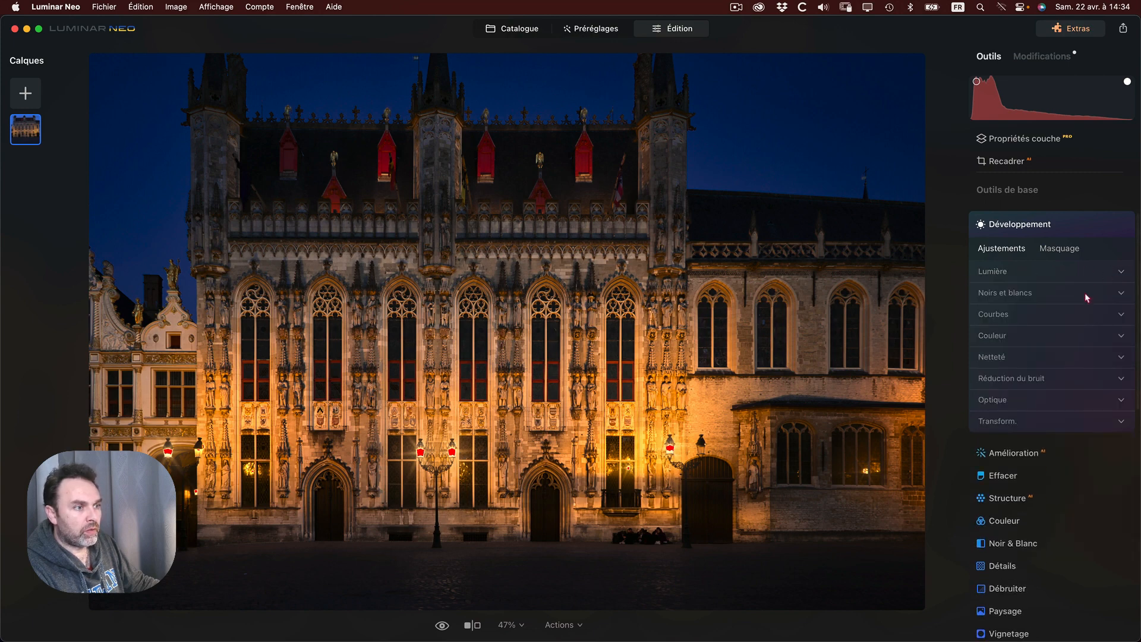
# Look at the Atmosphère tool and its list of fog and mist modes, keeping Brouillard, and collapse the tool.
pyautogui.scroll(-4, 1075, 332)
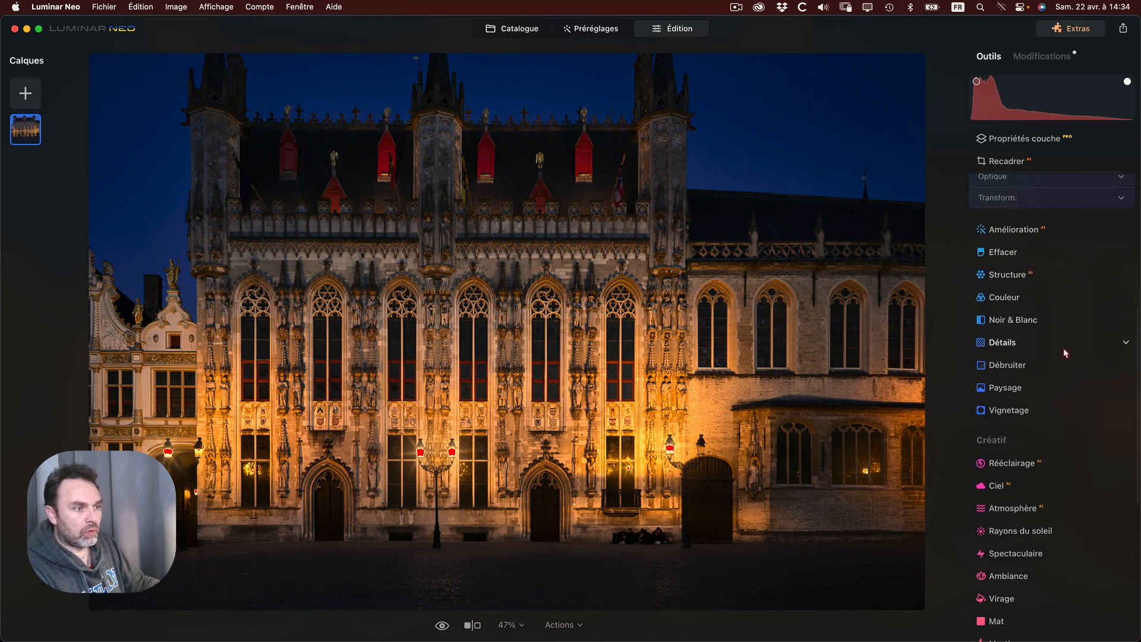
pyautogui.scroll(-1, 1060, 386)
pyautogui.click(1031, 502)
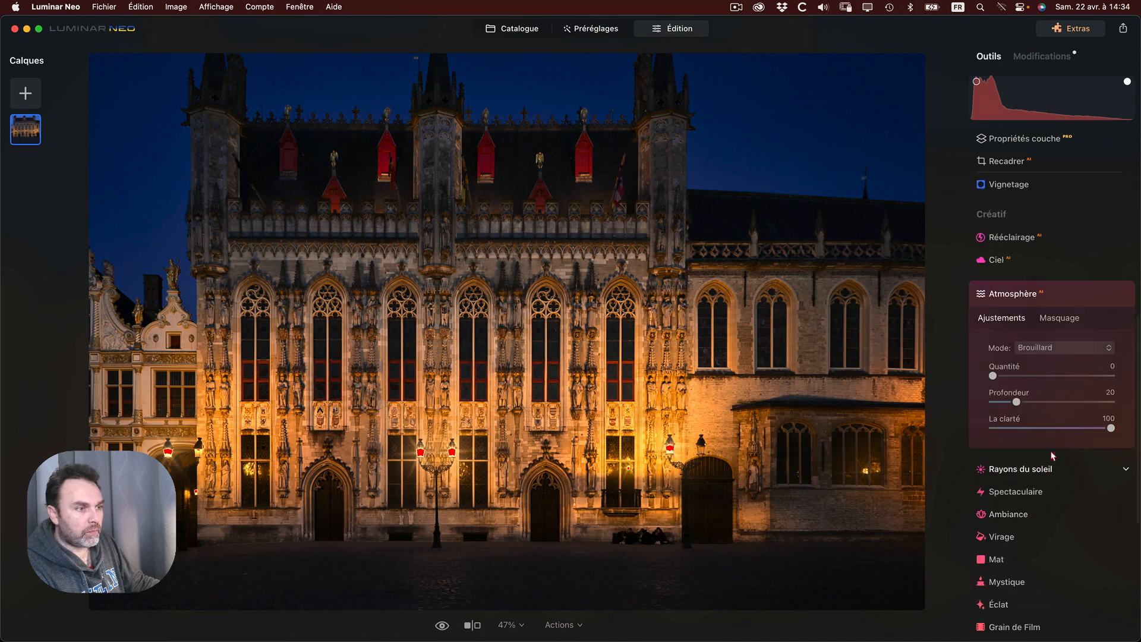
pyautogui.click(1048, 337)
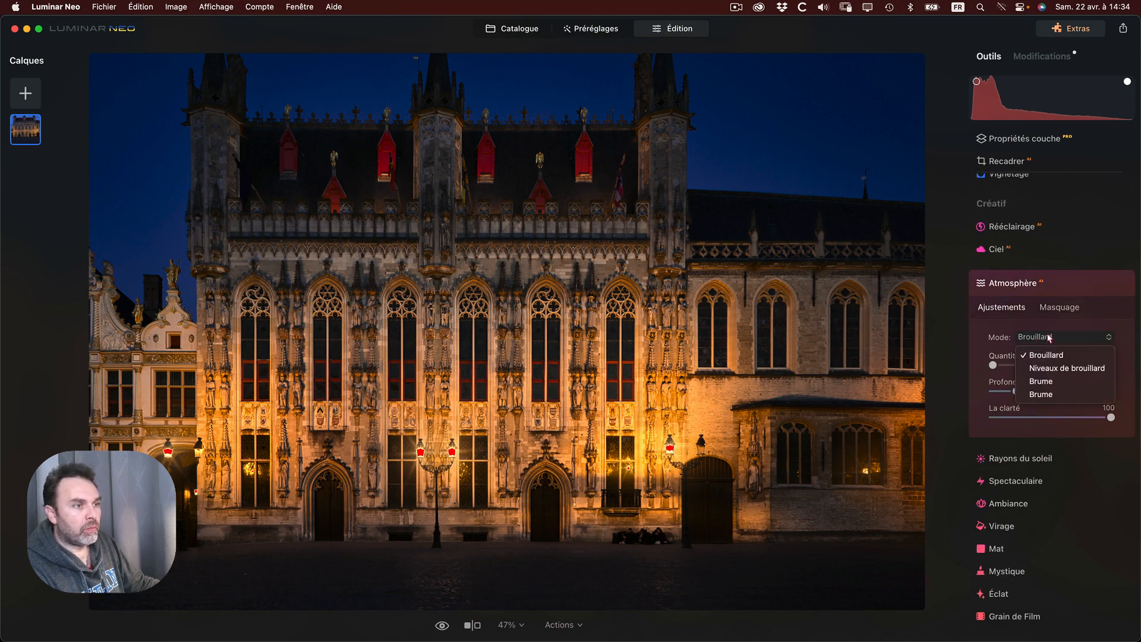
pyautogui.click(1044, 324)
pyautogui.click(1024, 283)
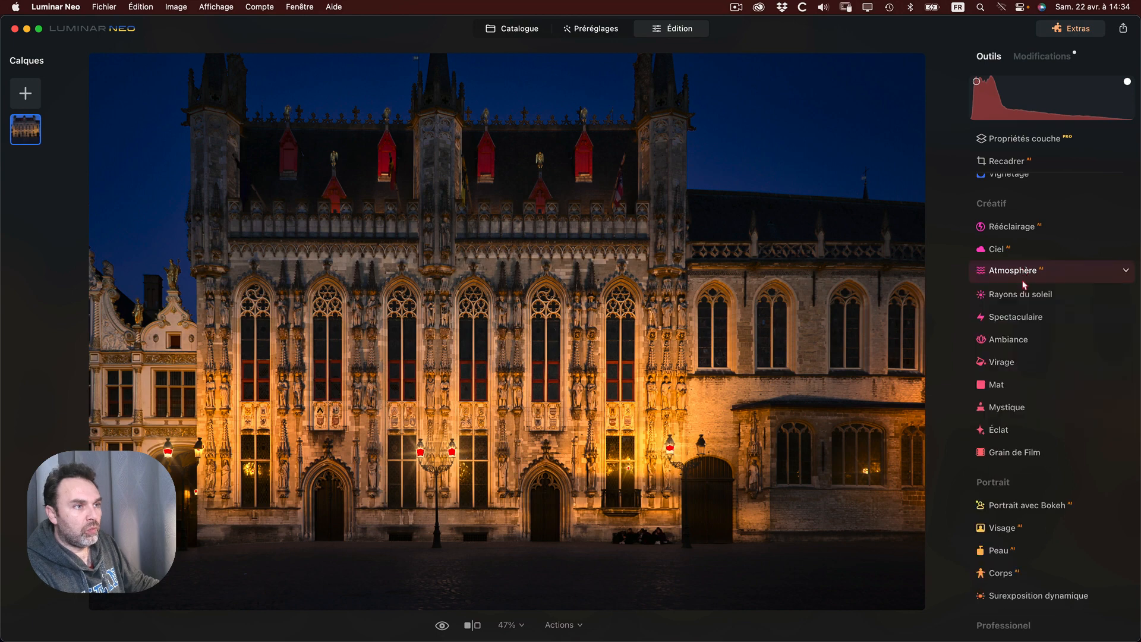
# Look through the Ambiance tool's LUTs in the Nuances cinématiques and Créatif groups and collapse the tool without choosing one.
pyautogui.click(1012, 340)
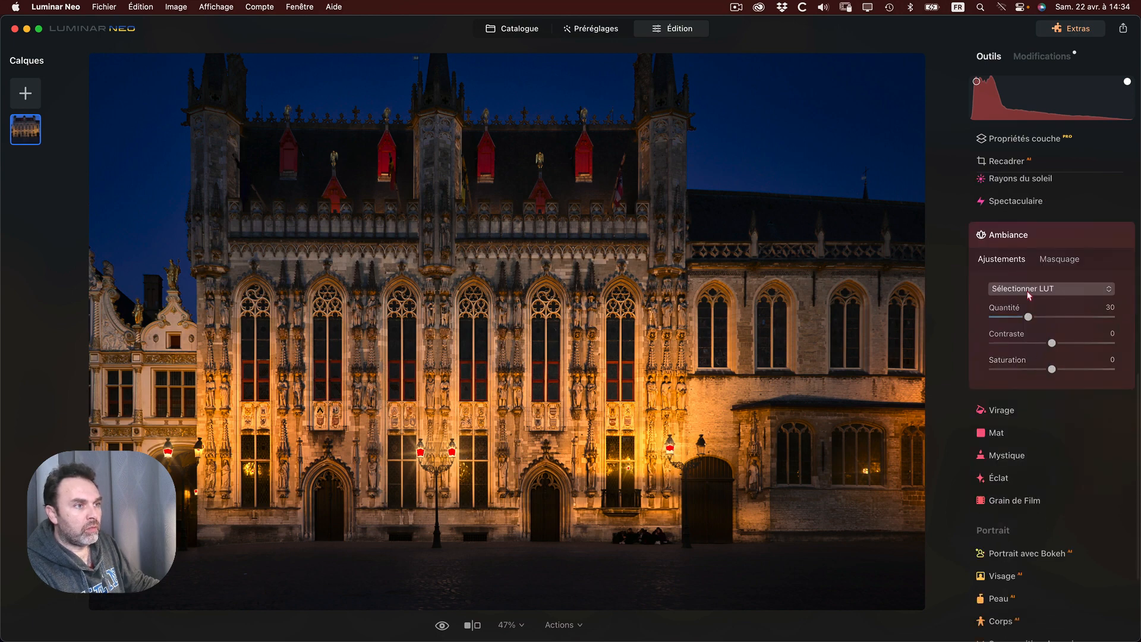
pyautogui.click(1028, 289)
pyautogui.moveTo(1032, 345)
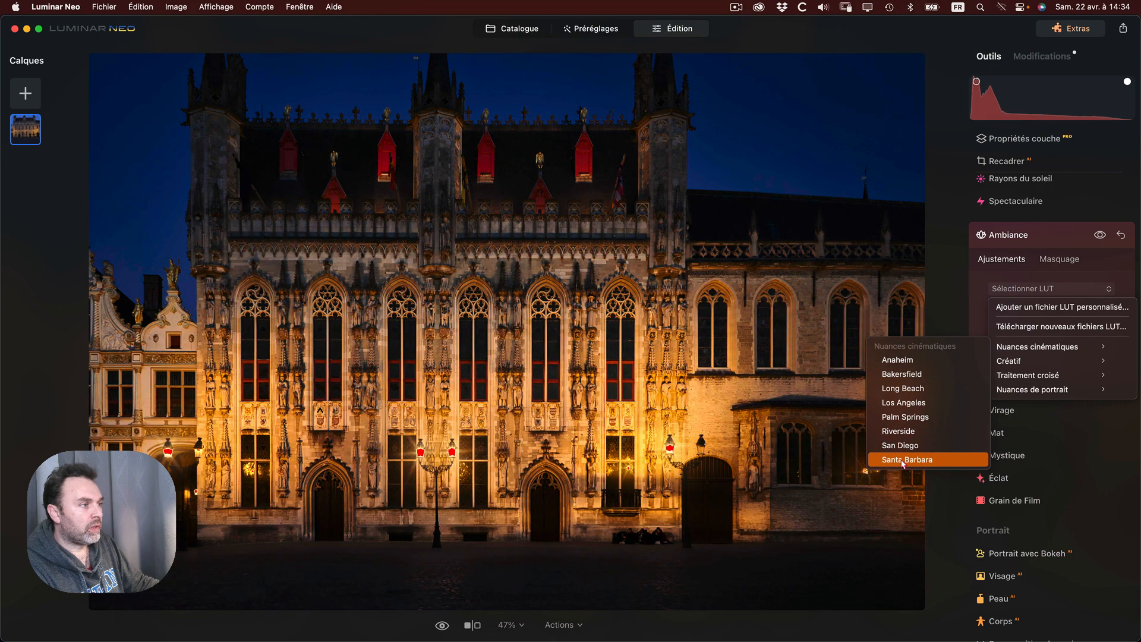
pyautogui.moveTo(1010, 361)
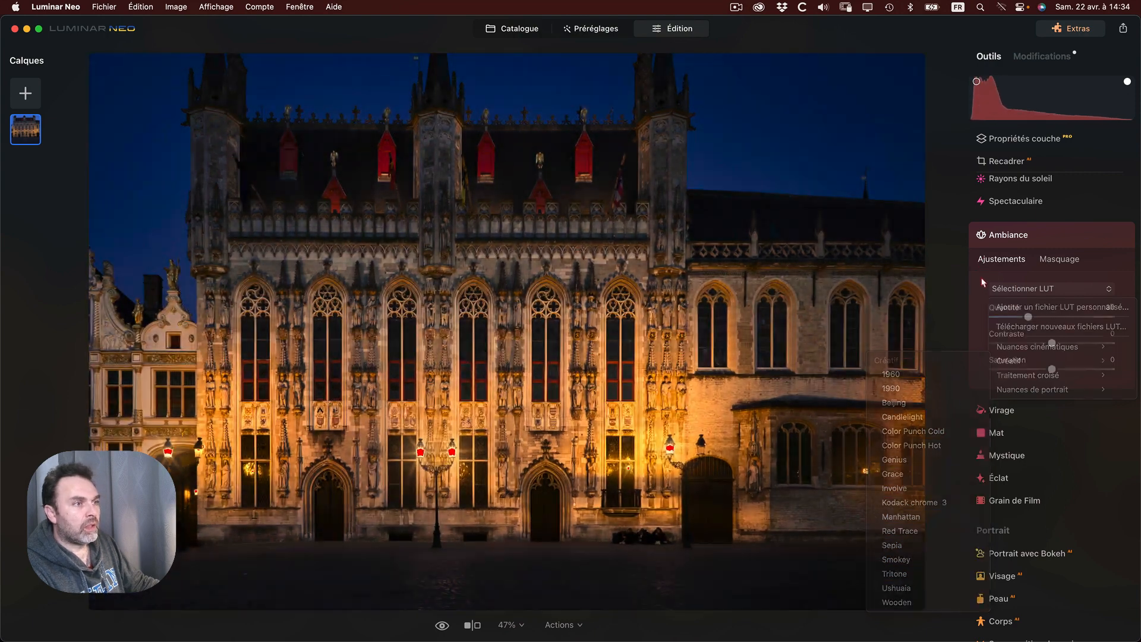
pyautogui.click(980, 261)
pyautogui.click(1066, 234)
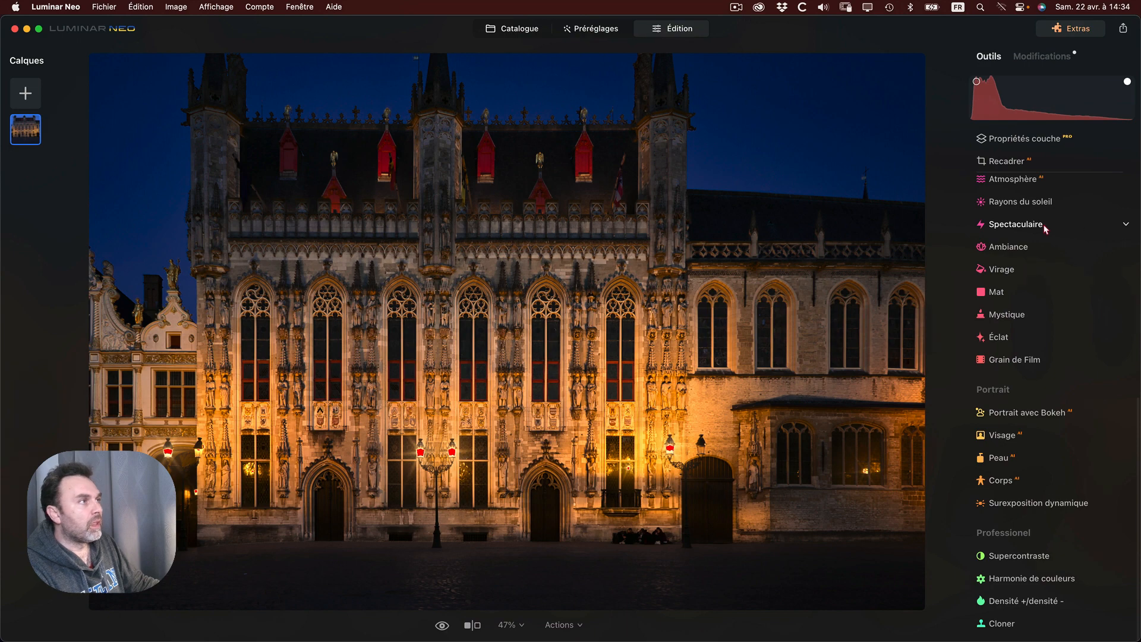
# Open the raw photo of two flying pelicans from the catalogue in Édition mode and expand its Développement tool.
pyautogui.click(515, 29)
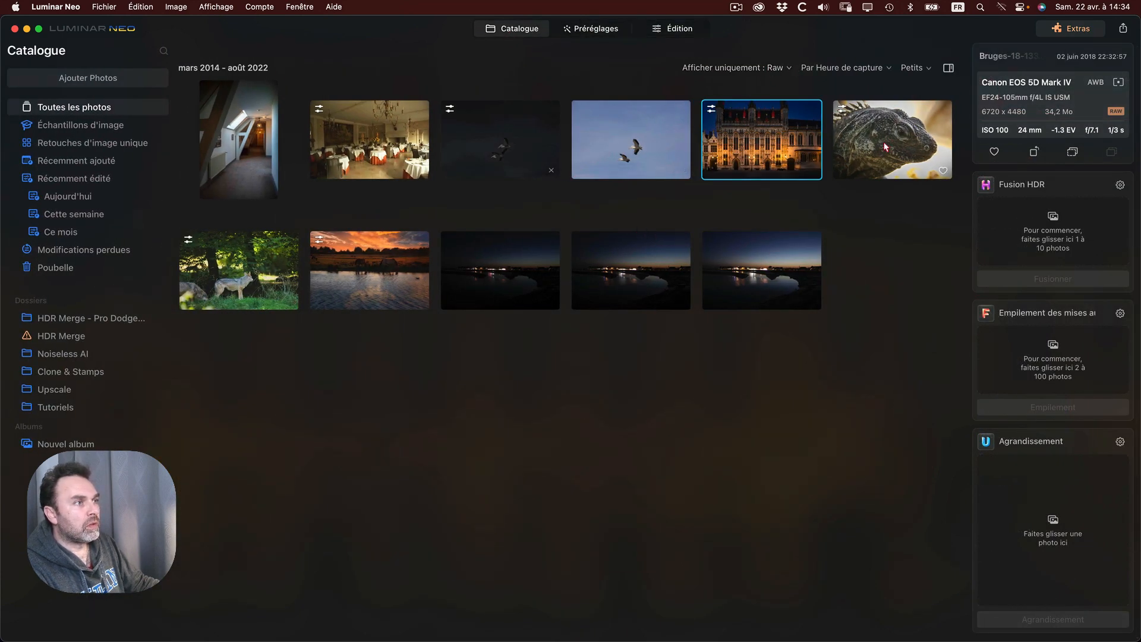
pyautogui.click(683, 31)
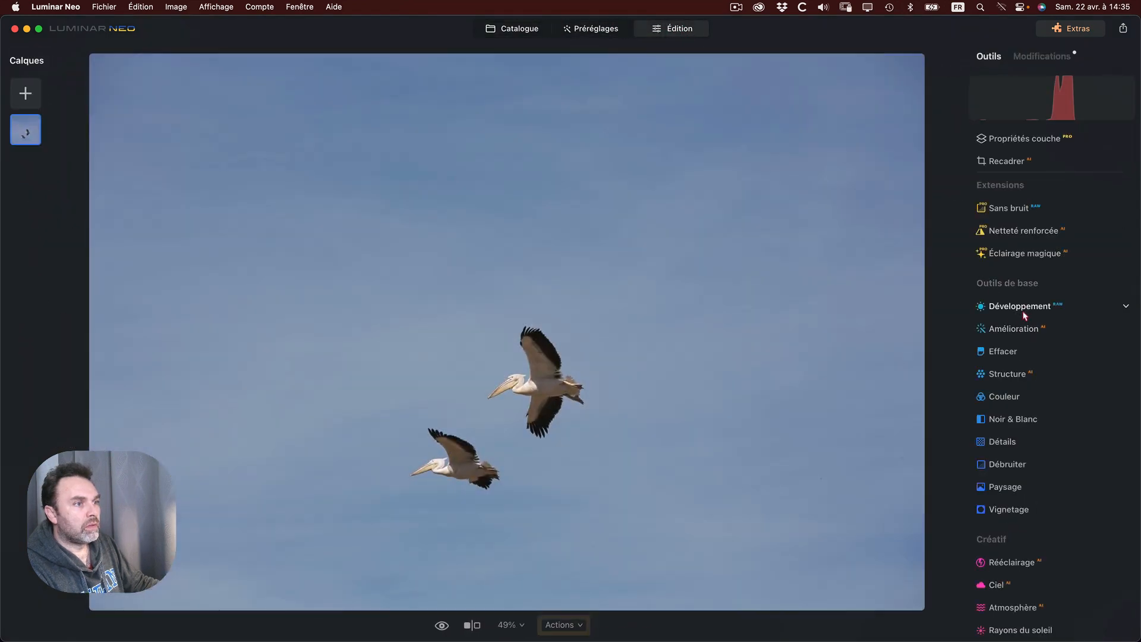
pyautogui.click(1024, 312)
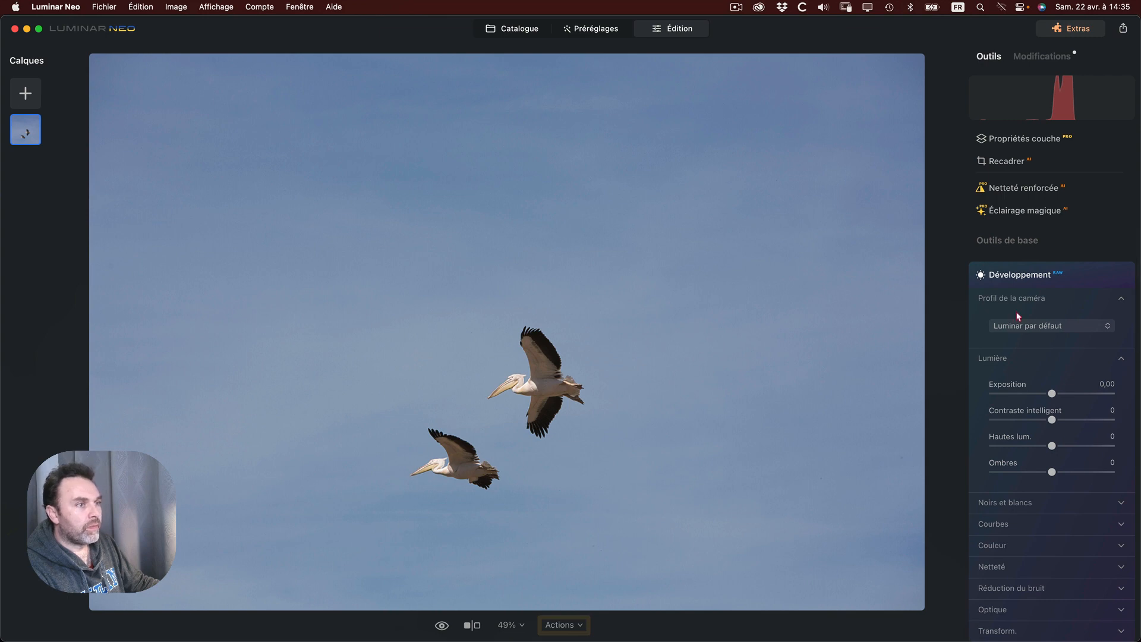
# Set the pelican photo's camera profile to Camera Faithful and compare it with the Camera Portrait profile.
pyautogui.click(1052, 326)
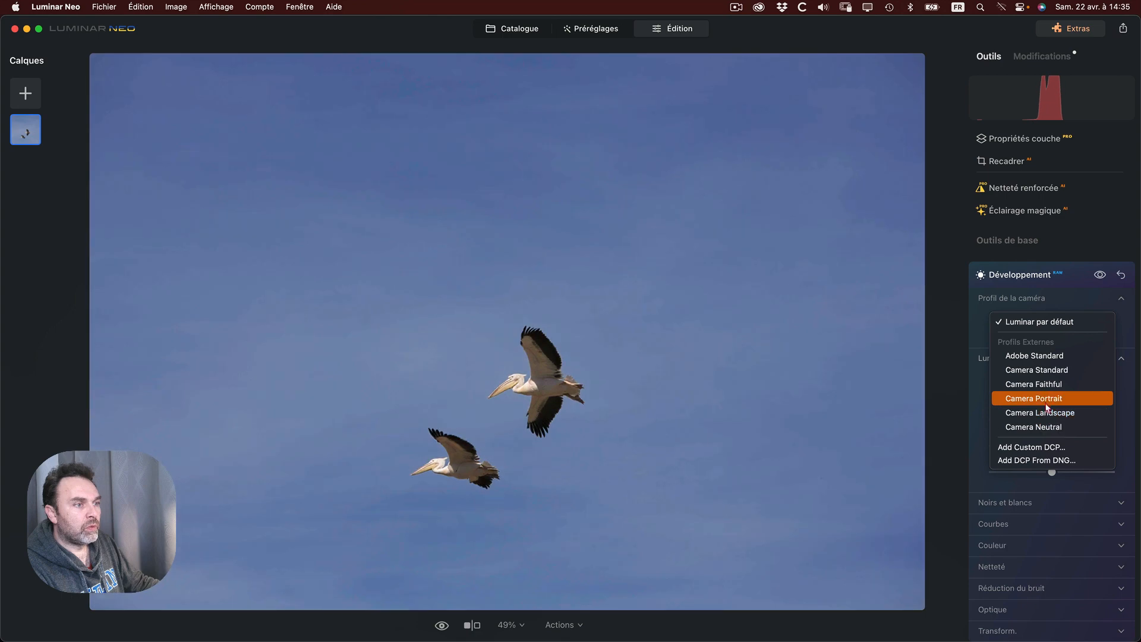
pyautogui.click(1039, 384)
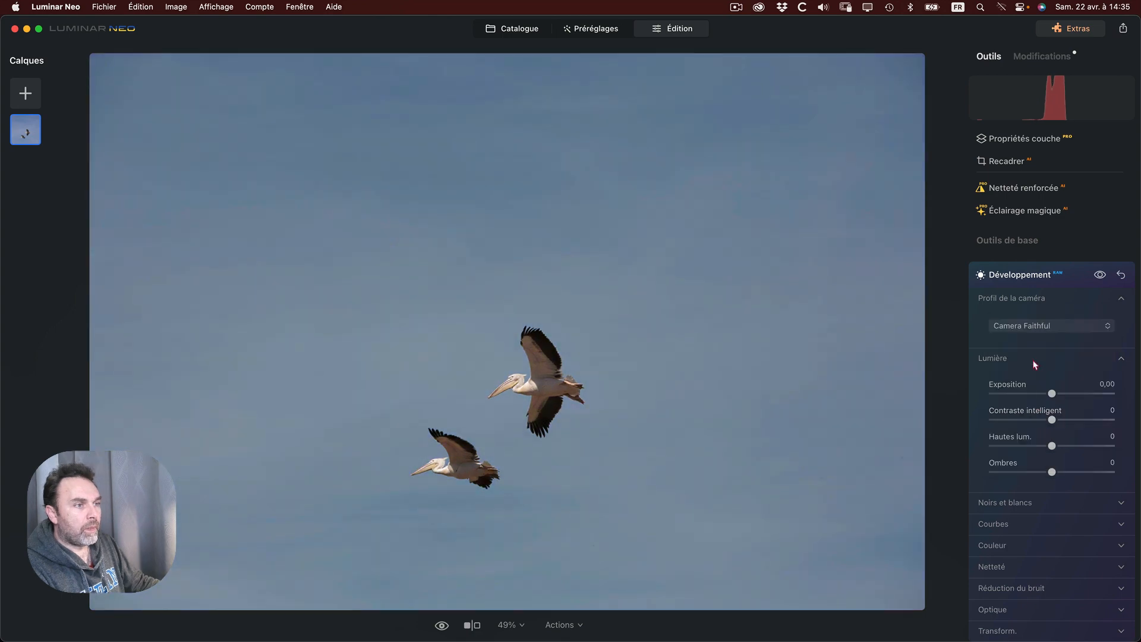
pyautogui.click(1035, 328)
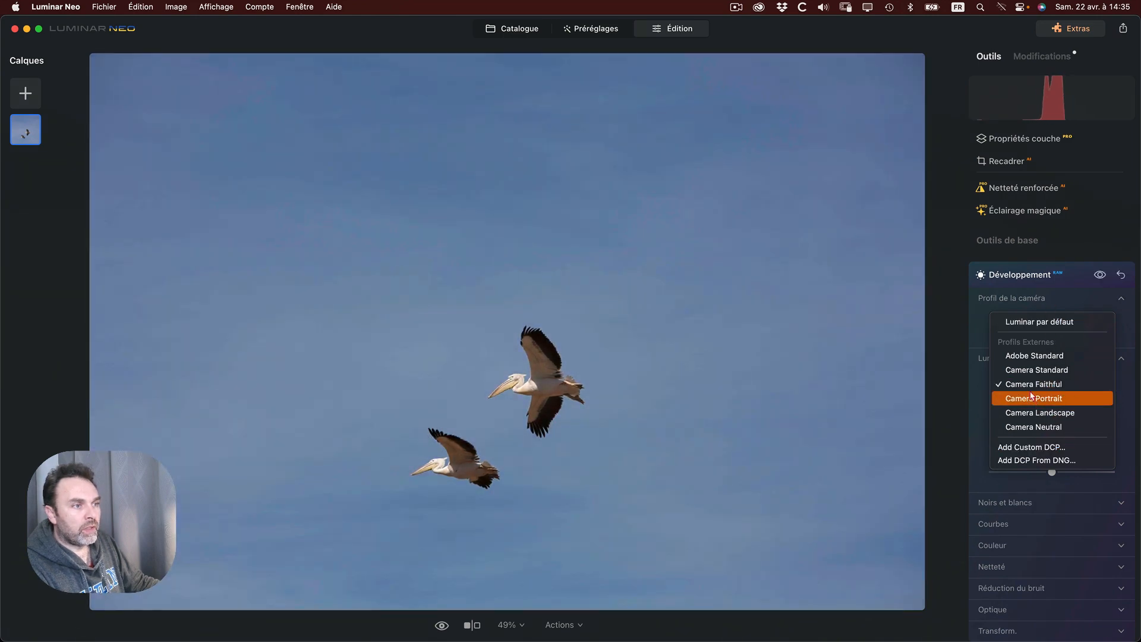
pyautogui.click(1031, 397)
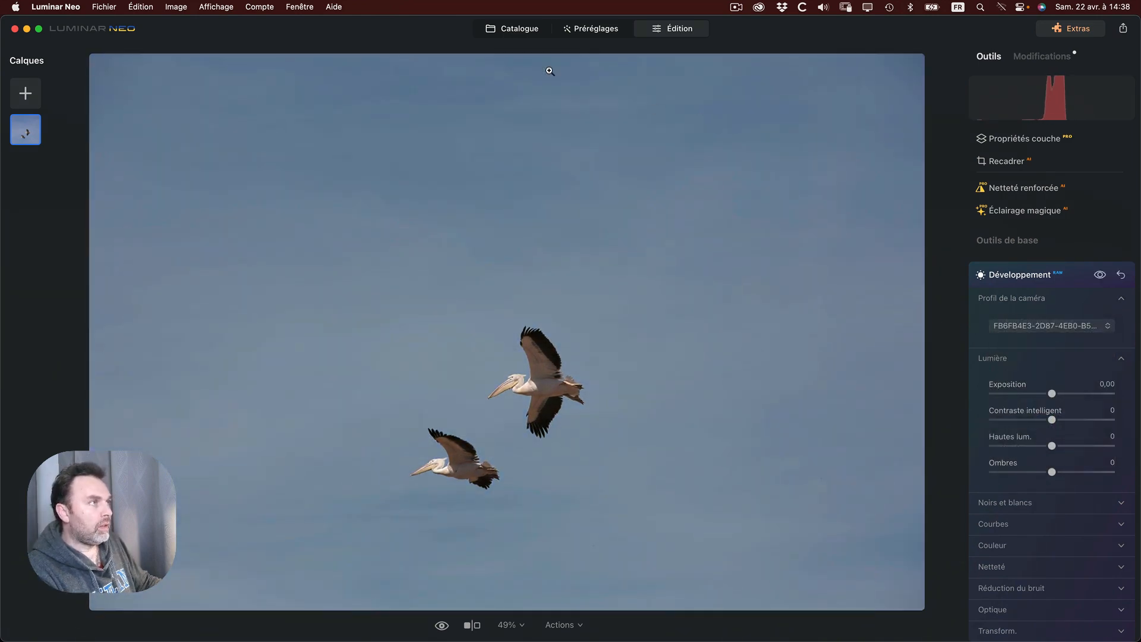
# Return to the catalogue and open the illuminated town hall night photo.
pyautogui.click(513, 34)
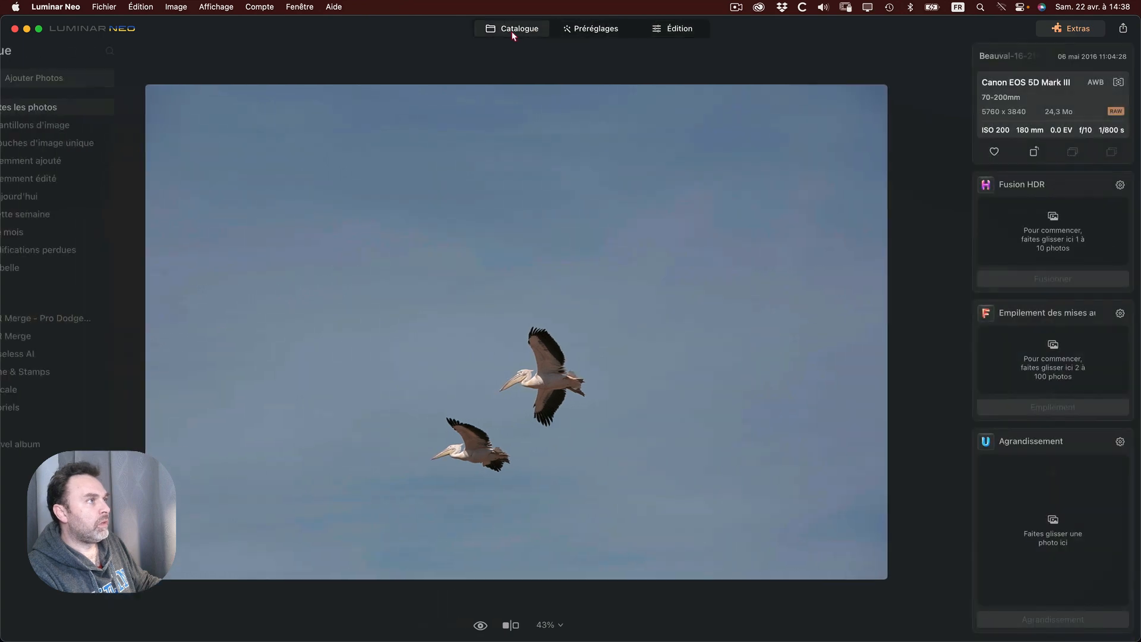
pyautogui.doubleClick(747, 151)
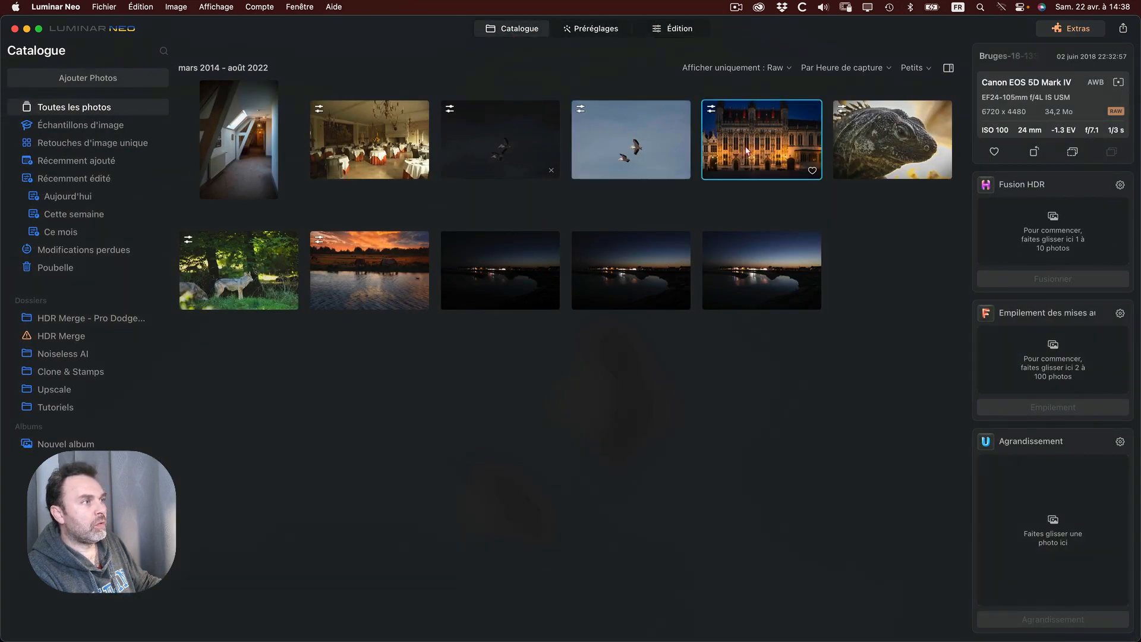